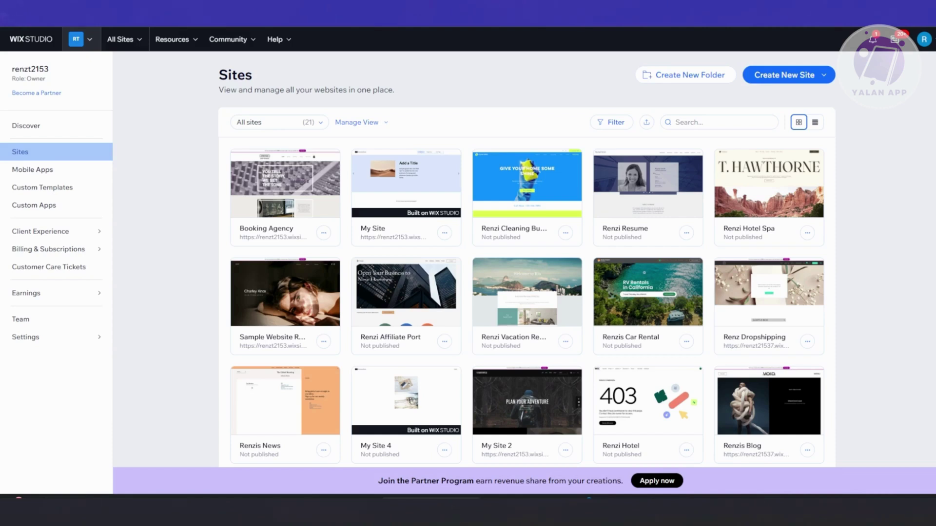
Step: Open the Booking Agency site's dashboard and briefly check the site switcher list
mouse_move(301, 203)
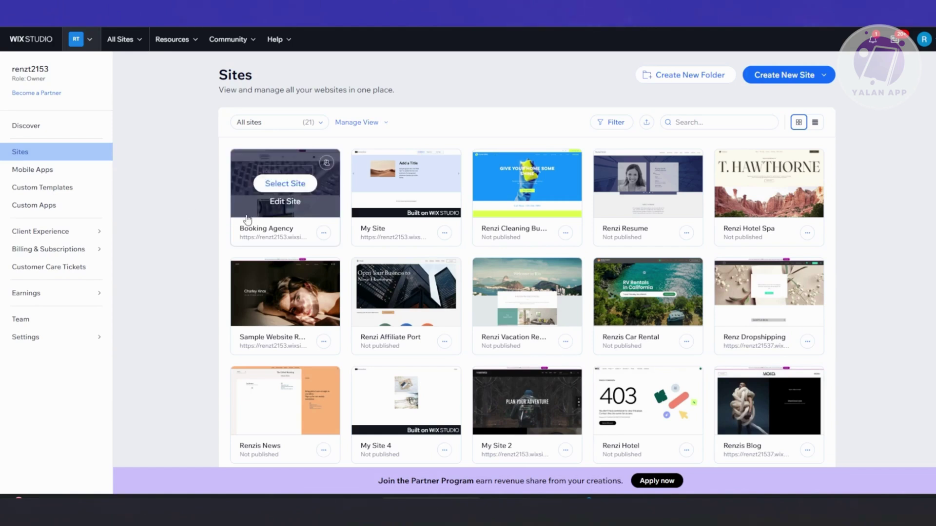
click(283, 187)
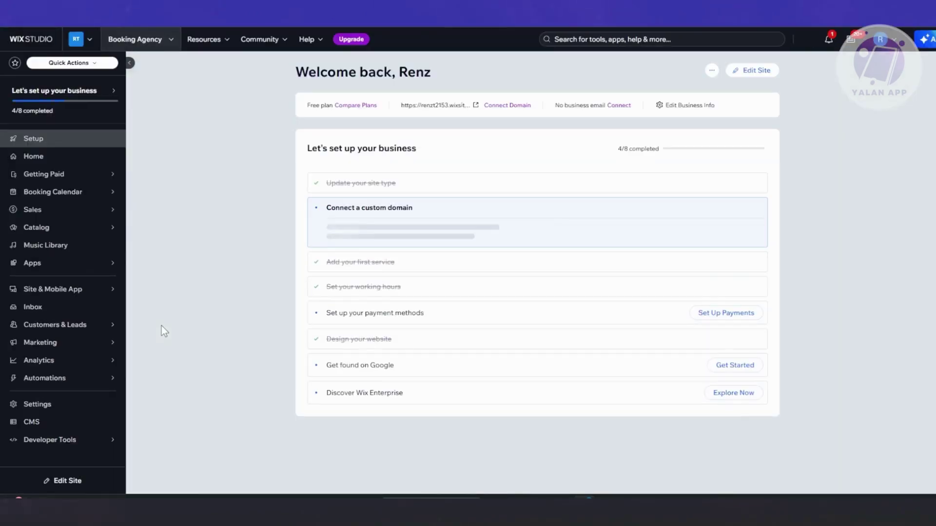
mouse_move(71, 226)
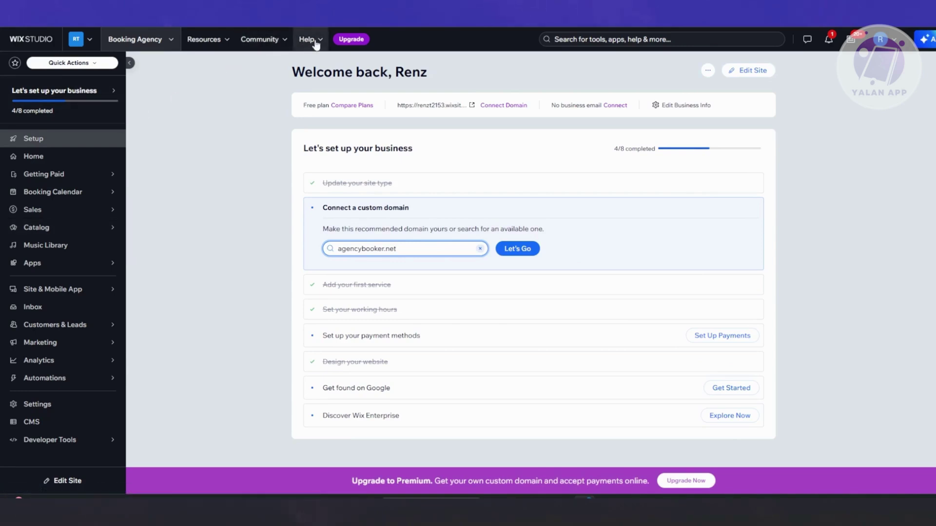
click(165, 41)
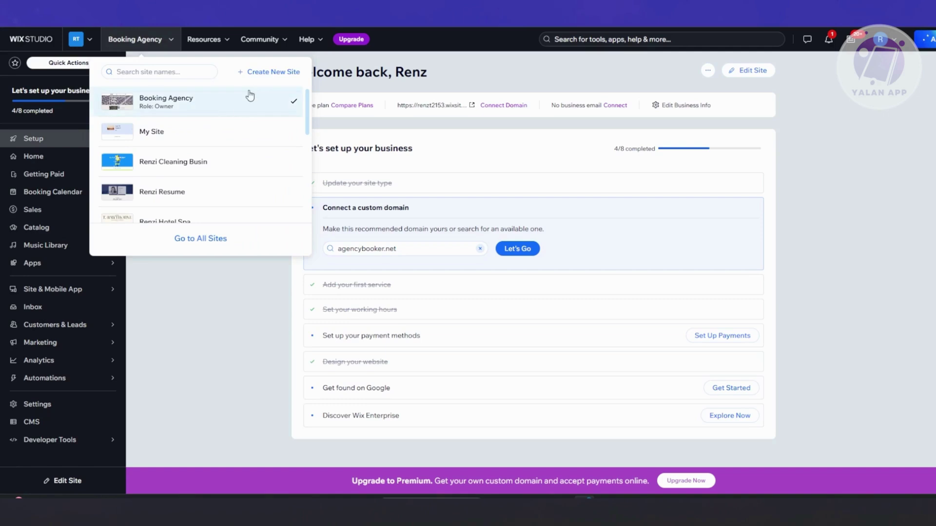
click(248, 338)
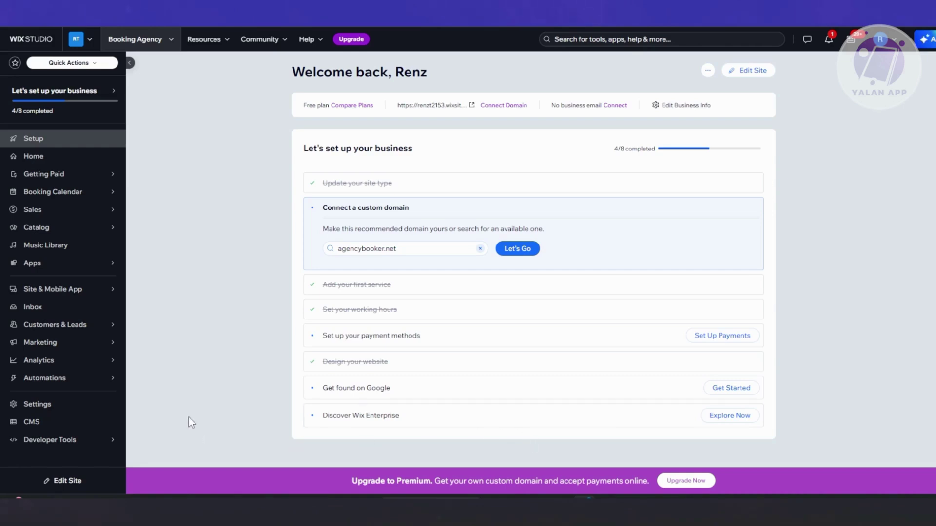
Step: Under Site & Mobile App > Mobile App, compare both options and start your own native app
mouse_move(73, 289)
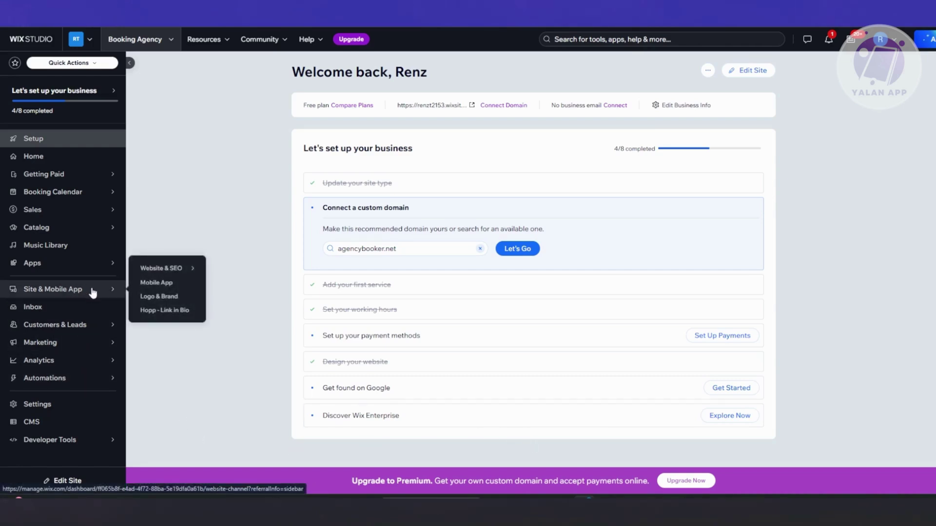
click(92, 291)
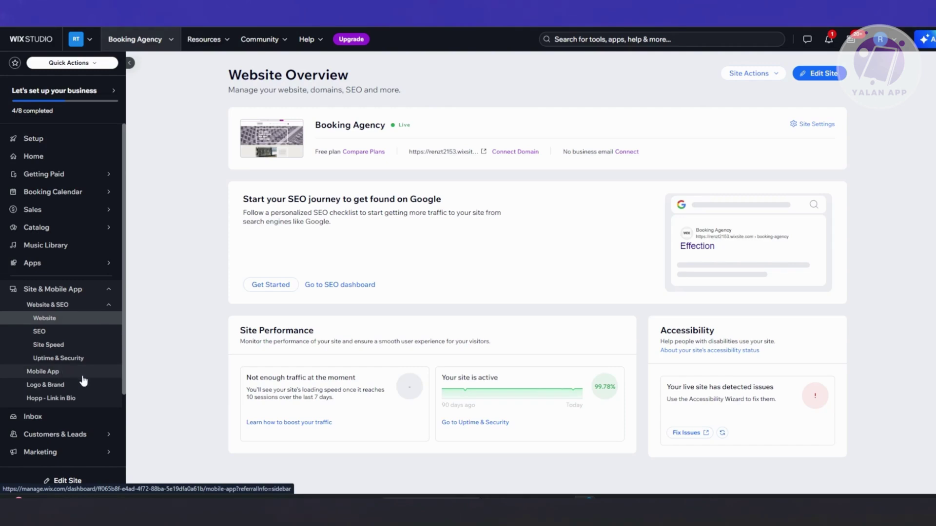
click(48, 373)
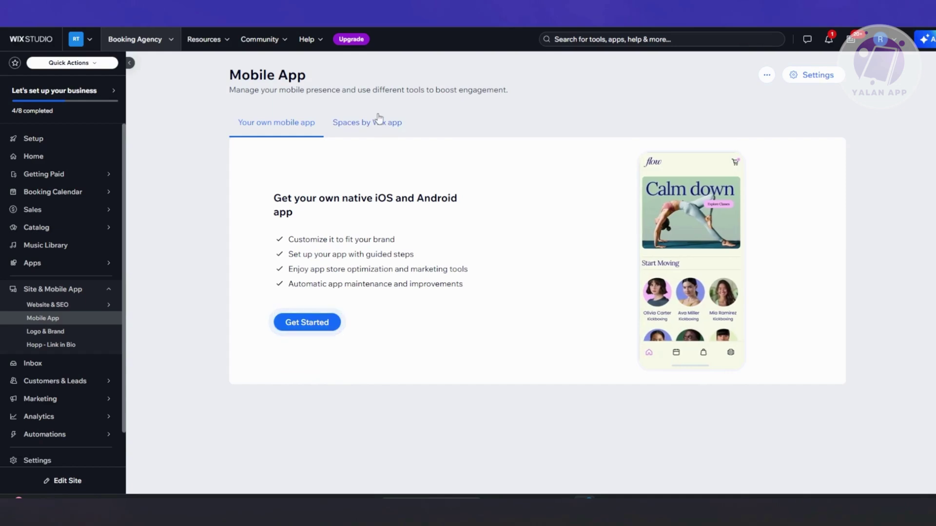
click(395, 127)
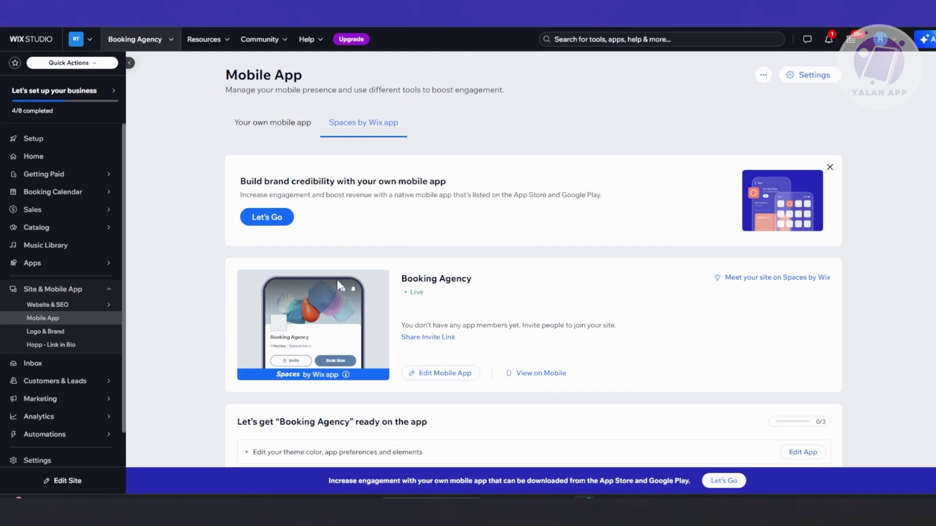
click(273, 123)
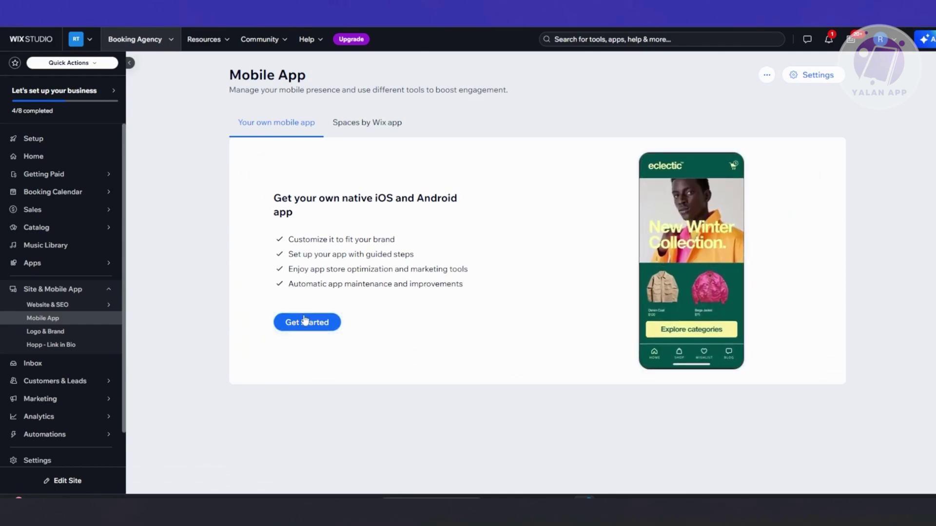
drag(268, 197, 365, 217)
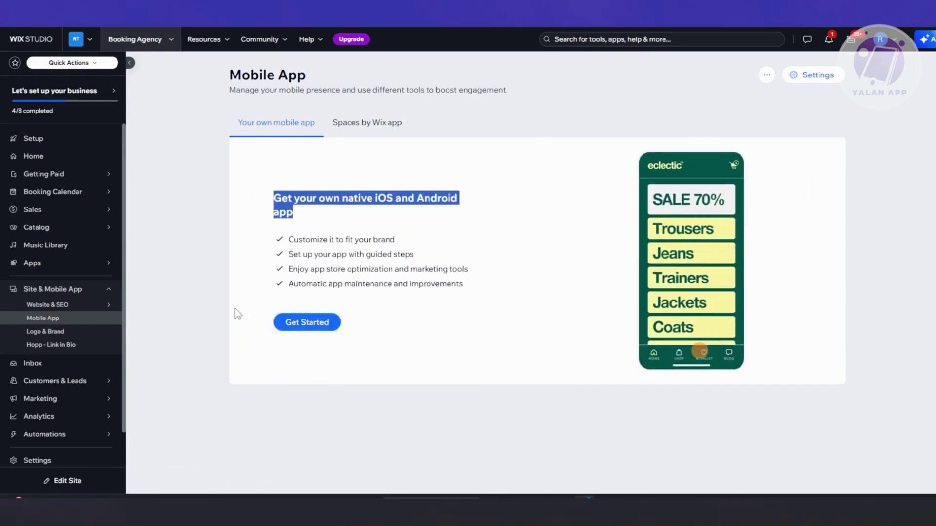
click(322, 326)
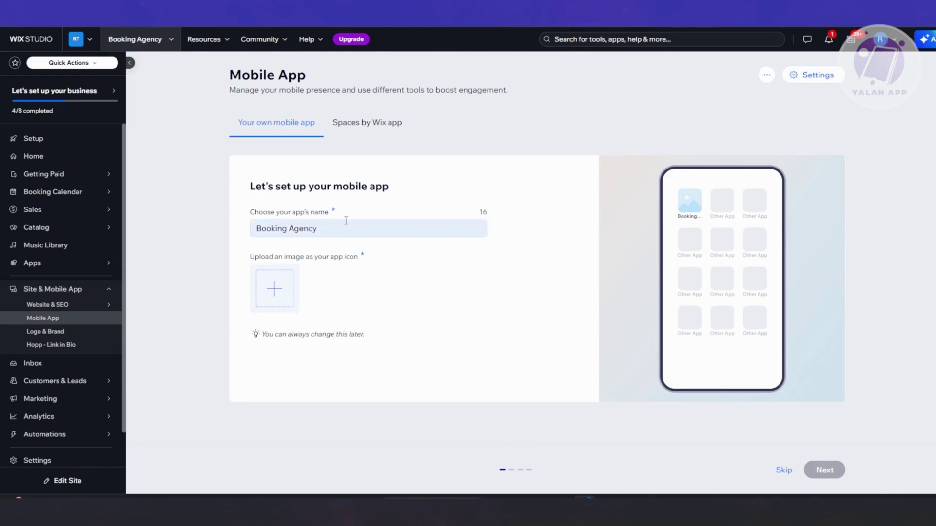
Step: Rename the app to 'RENZI Booking Agency' and open the icon image chooser
click(358, 228)
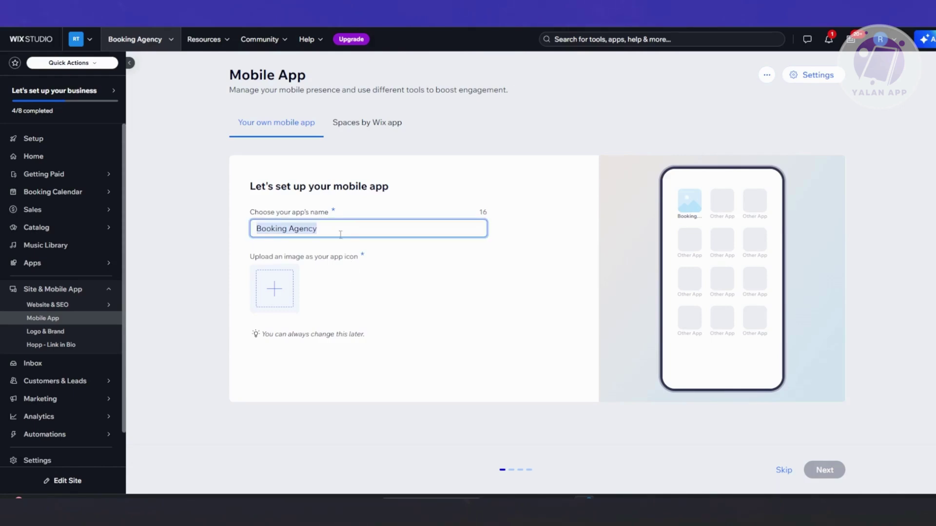
click(255, 233)
text(rENZI)
key(BackSpace)
key(BackSpace)
key(BackSpace)
key(BackSpace)
key(BackSpace)
text(RENZI)
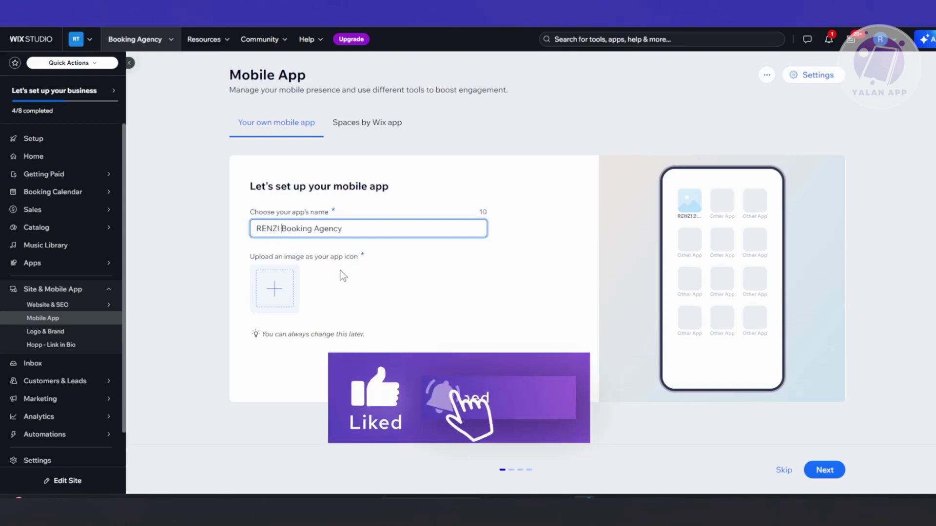
click(271, 309)
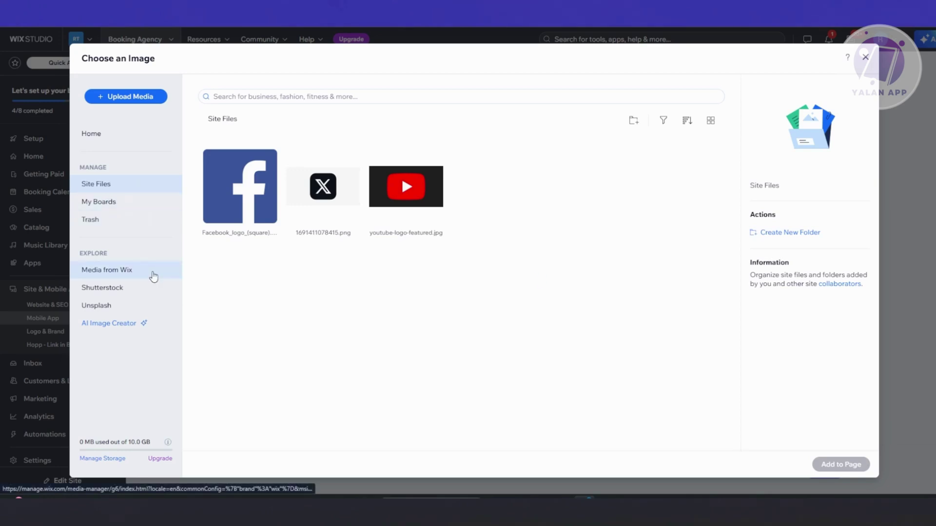
Step: Browse Media from Wix and Shutterstock, then start an Upload from Computer
click(148, 272)
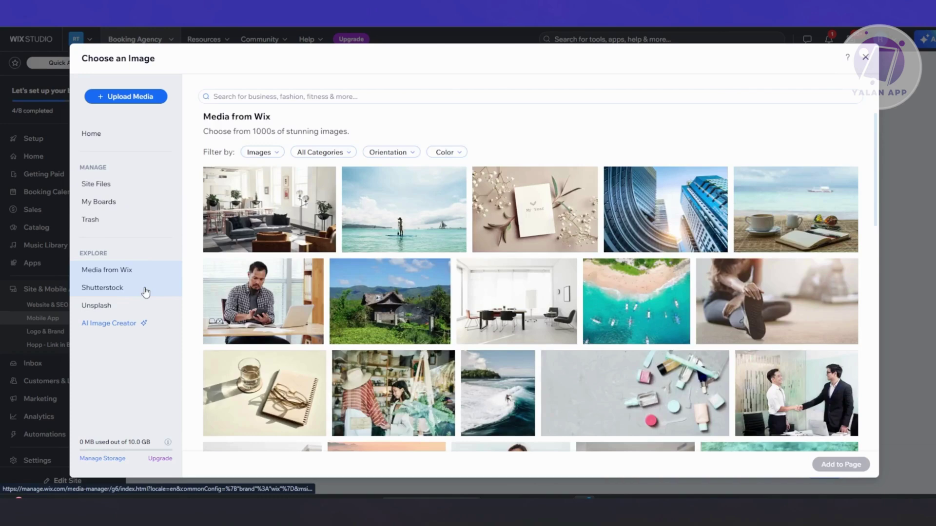
click(145, 292)
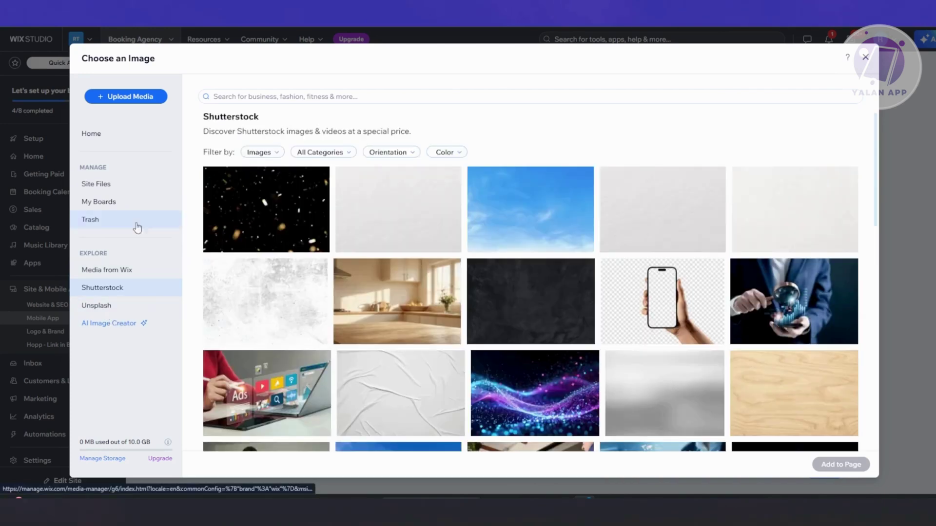
click(146, 102)
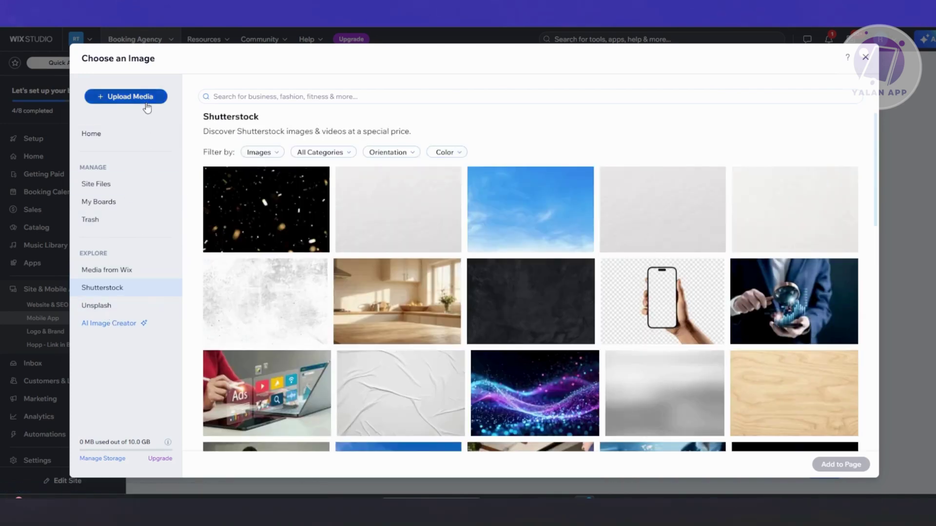
click(506, 277)
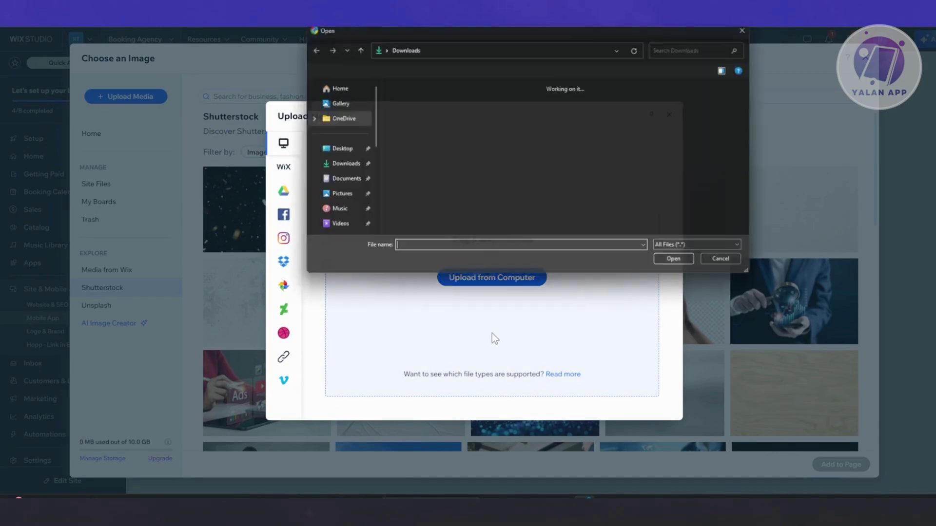
Step: Upload the cat jpg to Site Files and set it as the app icon
scroll(513, 130, down, 2)
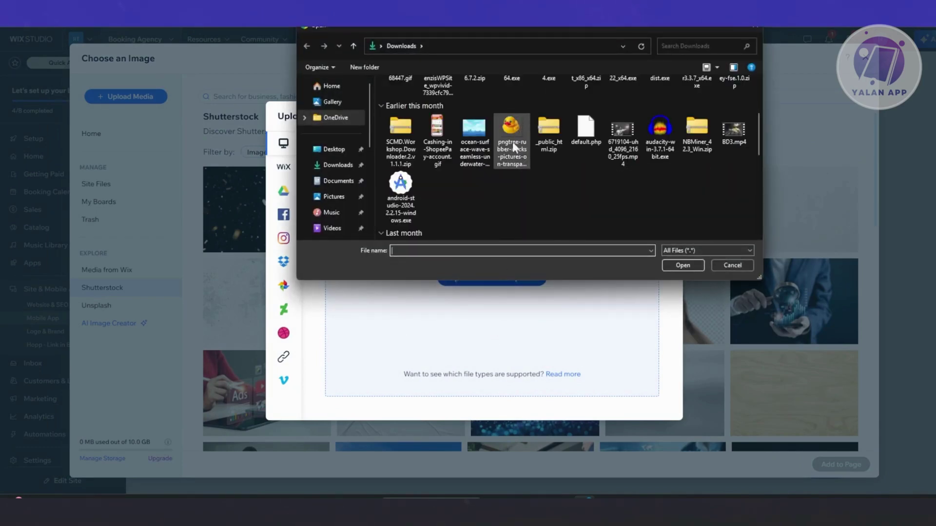
scroll(498, 199, down, 3)
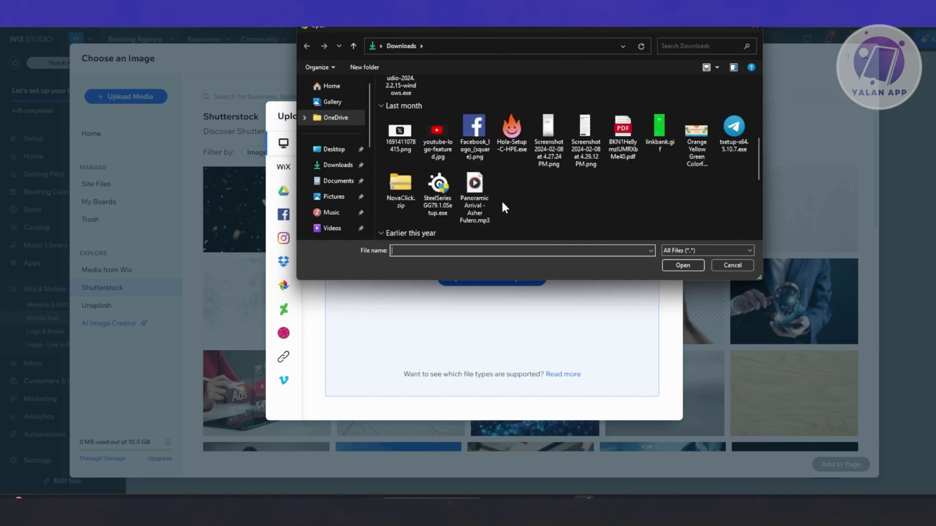
scroll(501, 199, down, 3)
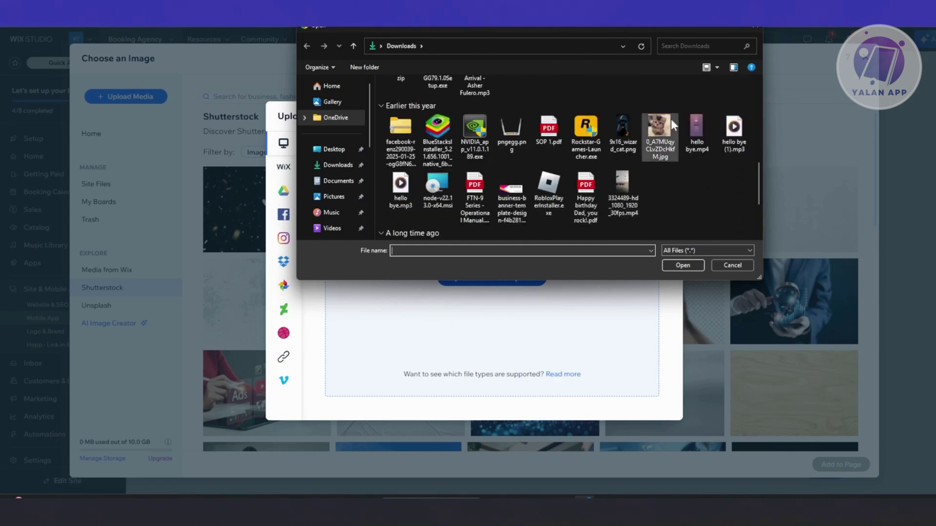
scroll(671, 121, down, 2)
scroll(672, 122, down, 1)
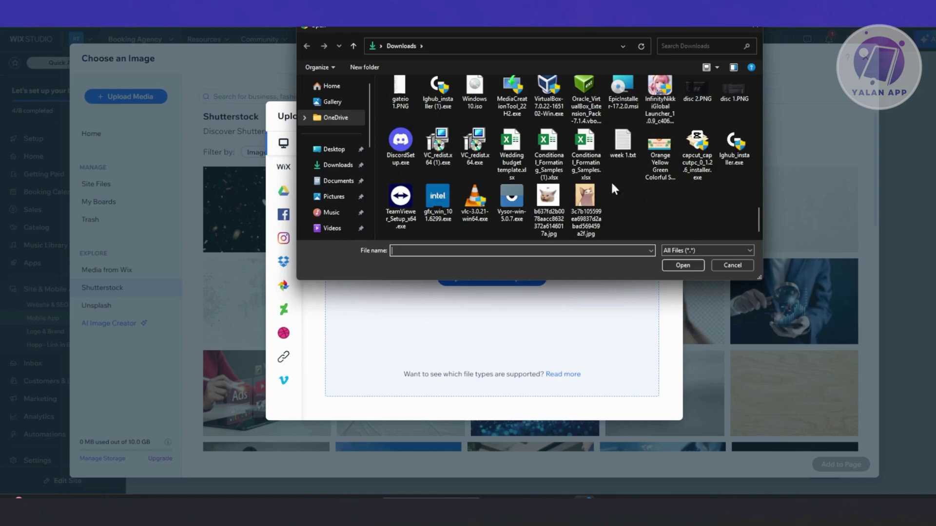
click(548, 205)
click(683, 265)
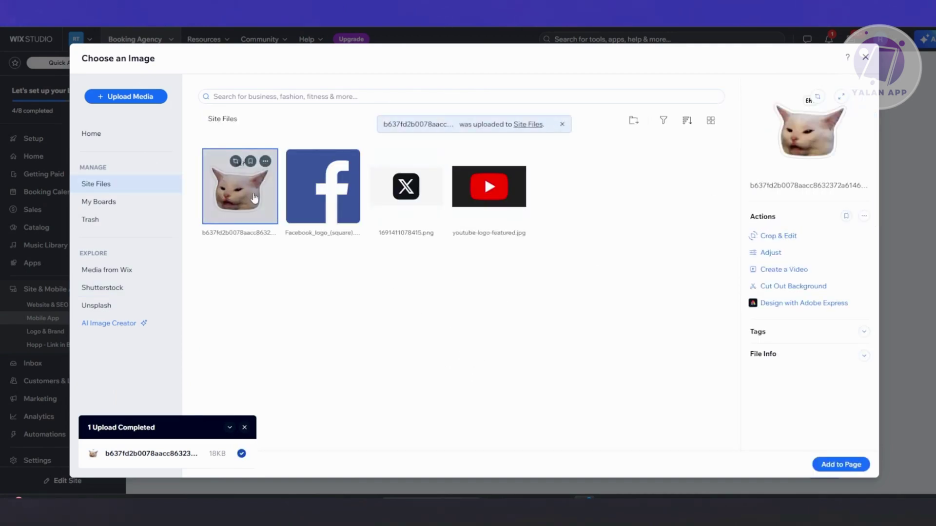
click(828, 469)
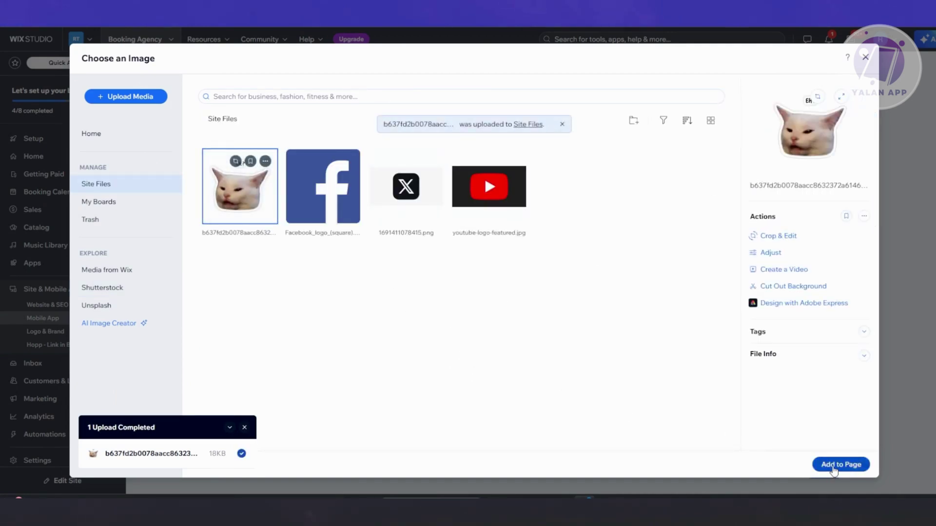
mouse_move(285, 290)
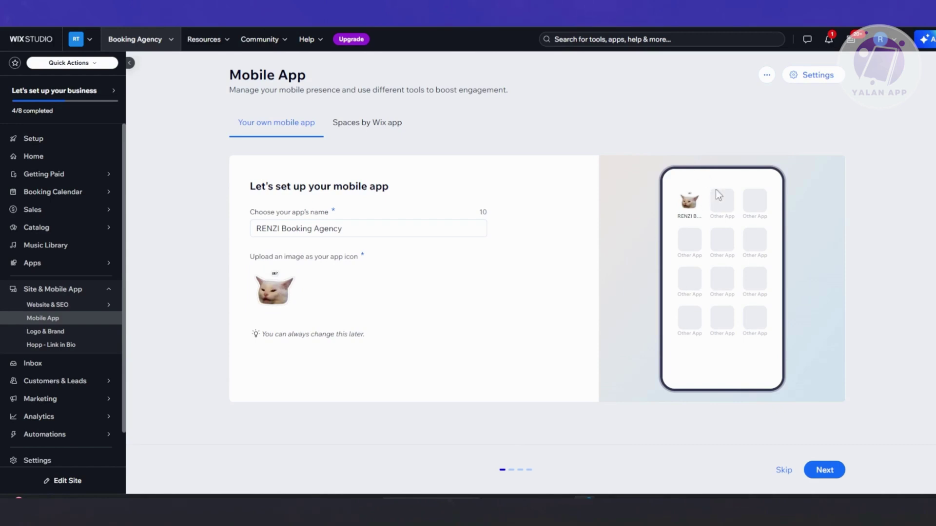
Step: Apply the Down-to-earth theme to the RENZI Booking Agency app
click(827, 472)
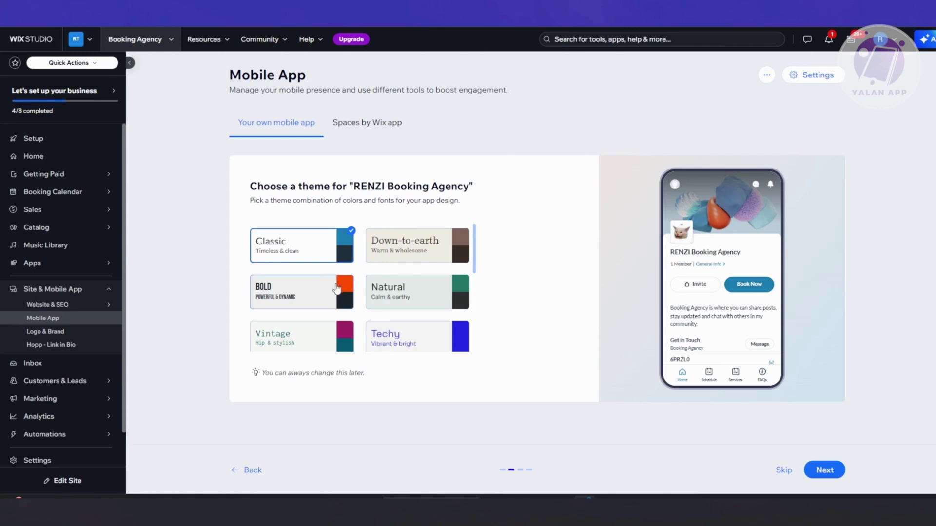
scroll(411, 278, down, 5)
scroll(380, 290, up, 5)
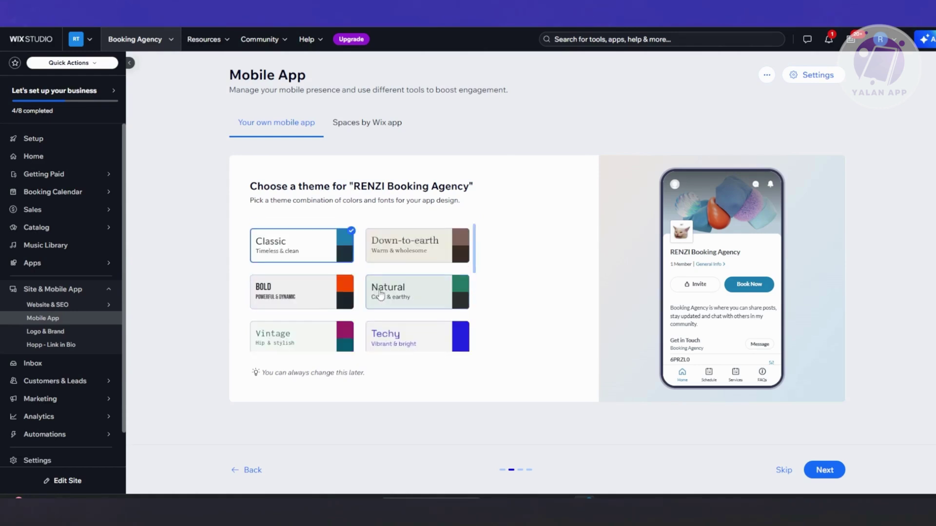
click(402, 264)
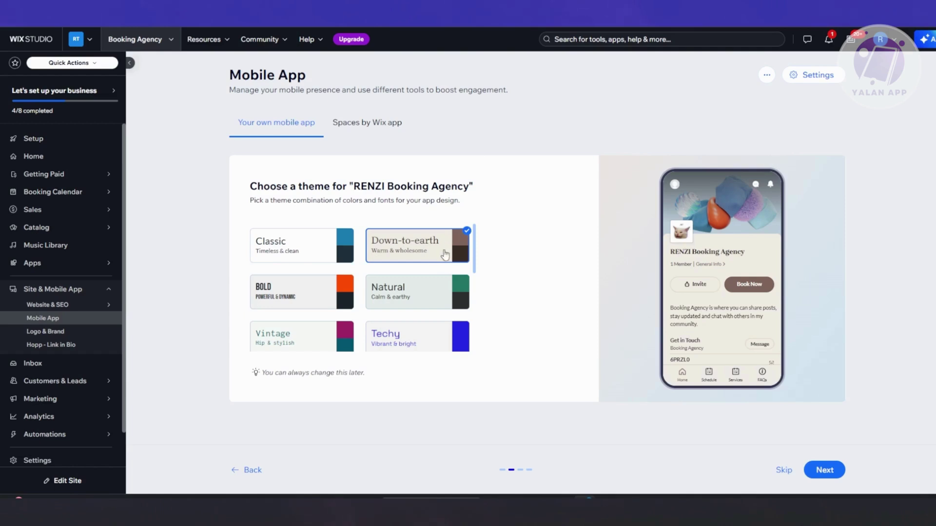
click(828, 472)
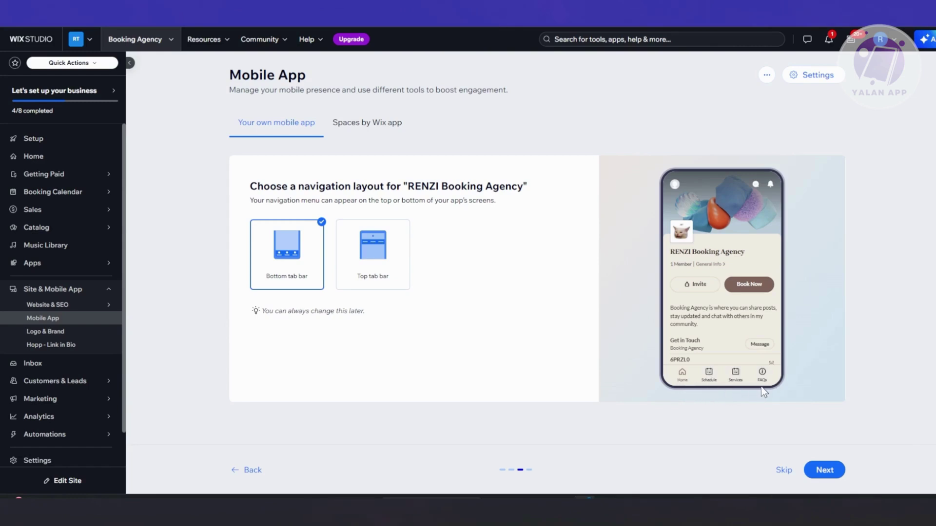
Step: Compare Top and Bottom tab bar layouts, keep Bottom tab bar, and continue
click(371, 286)
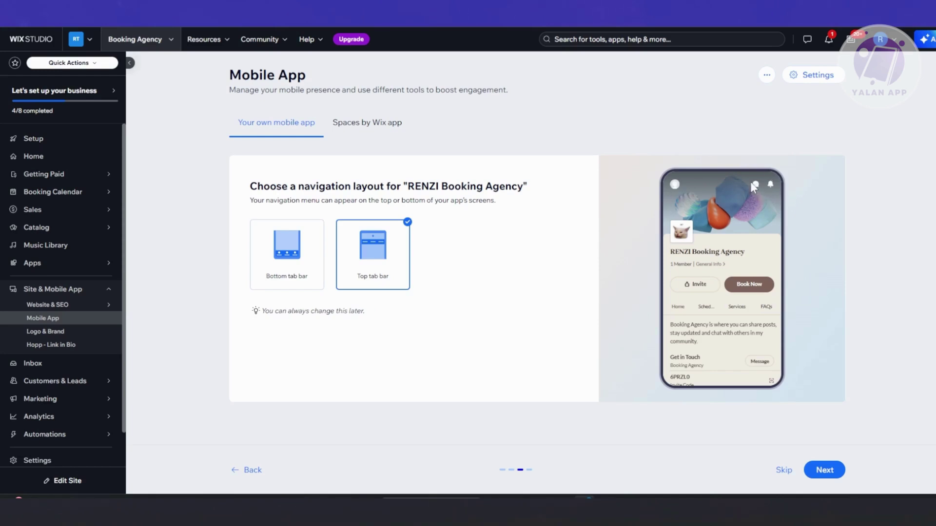
click(300, 265)
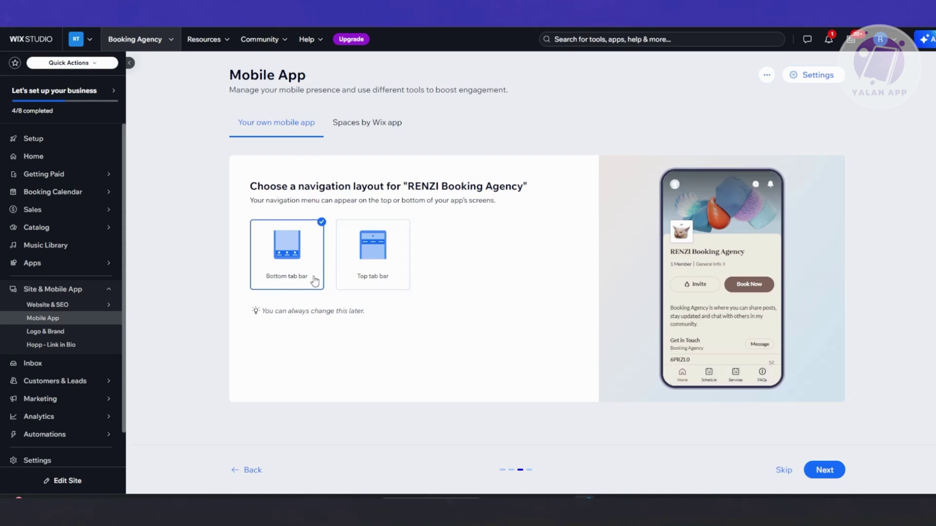
click(344, 284)
click(271, 275)
click(338, 284)
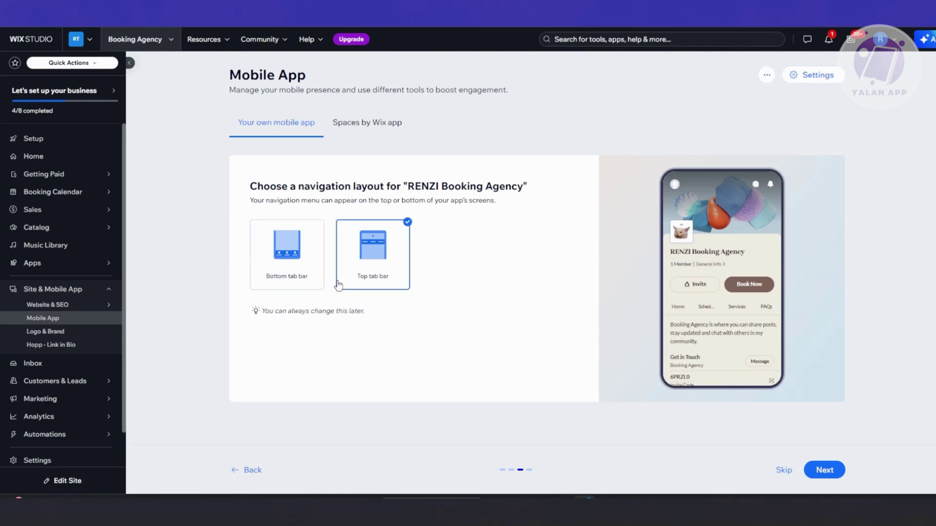
click(288, 266)
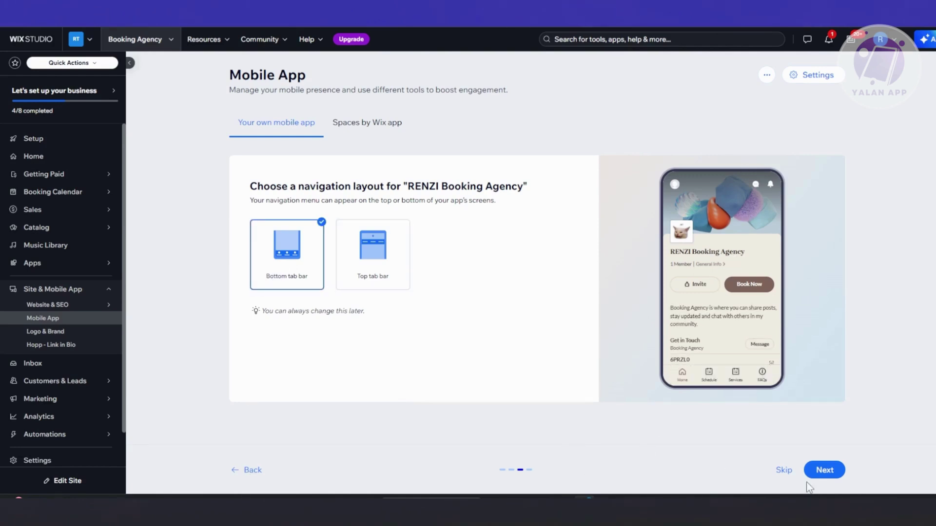
click(824, 471)
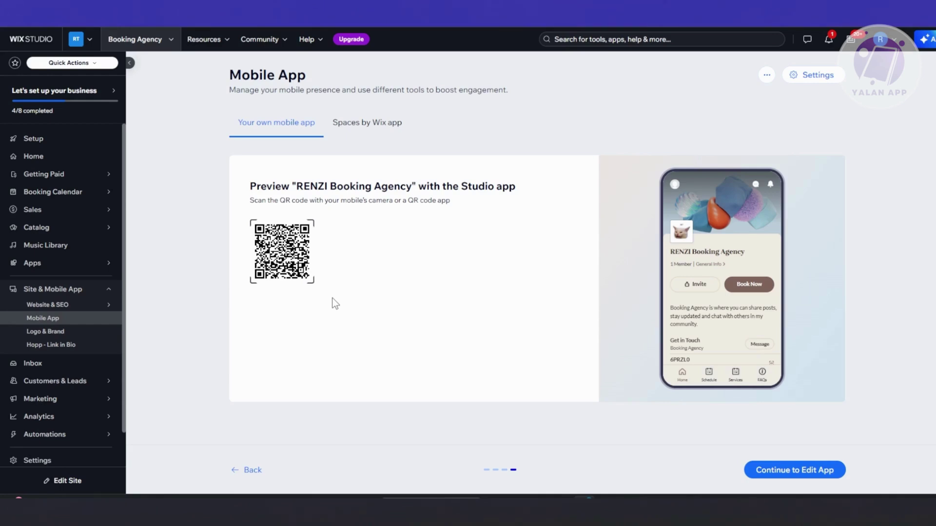
Step: Choose Continue to Edit App to open the RENZI Booking Agency app editor
click(794, 471)
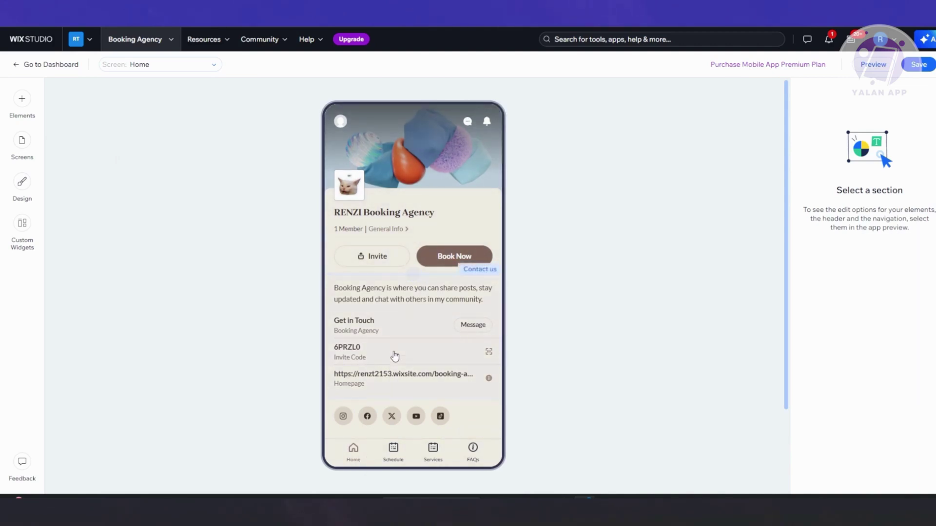
Step: Select the app header, try the chat icon toggle and Minimal style, keeping Detailed
click(409, 146)
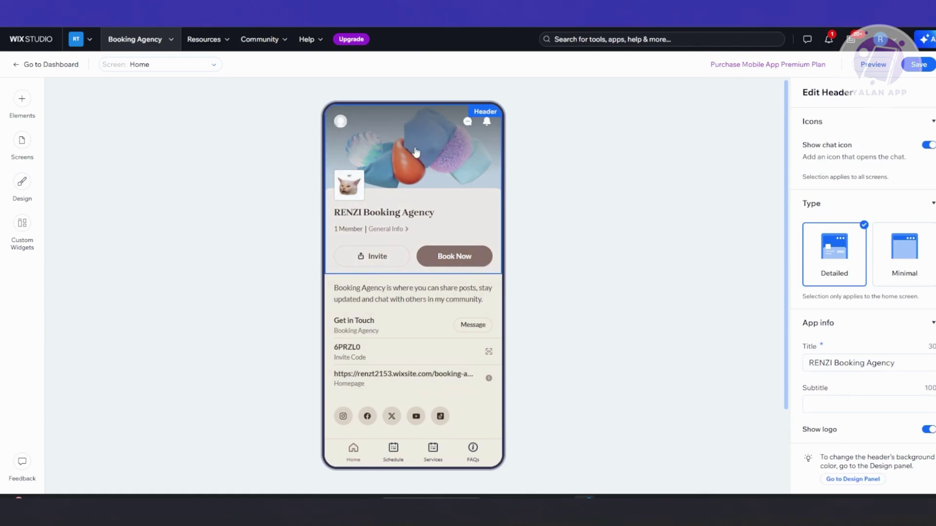
click(929, 146)
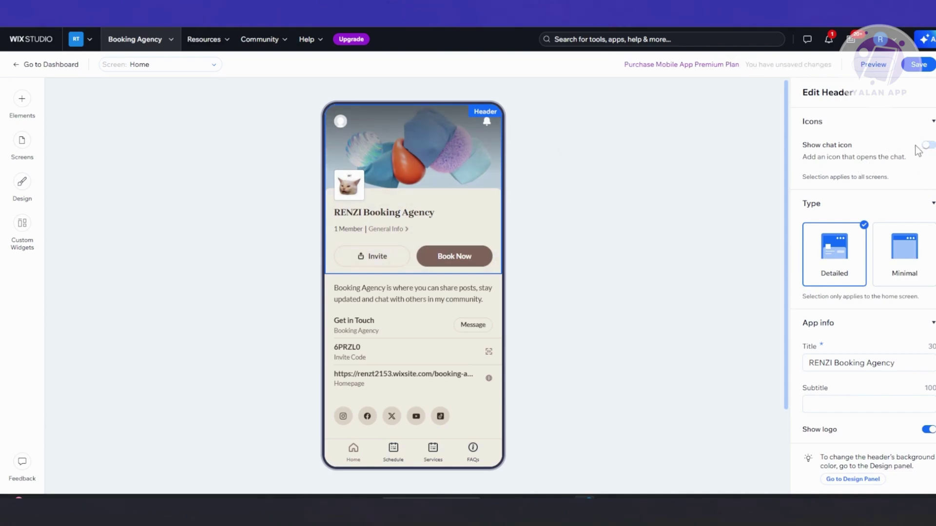
click(926, 146)
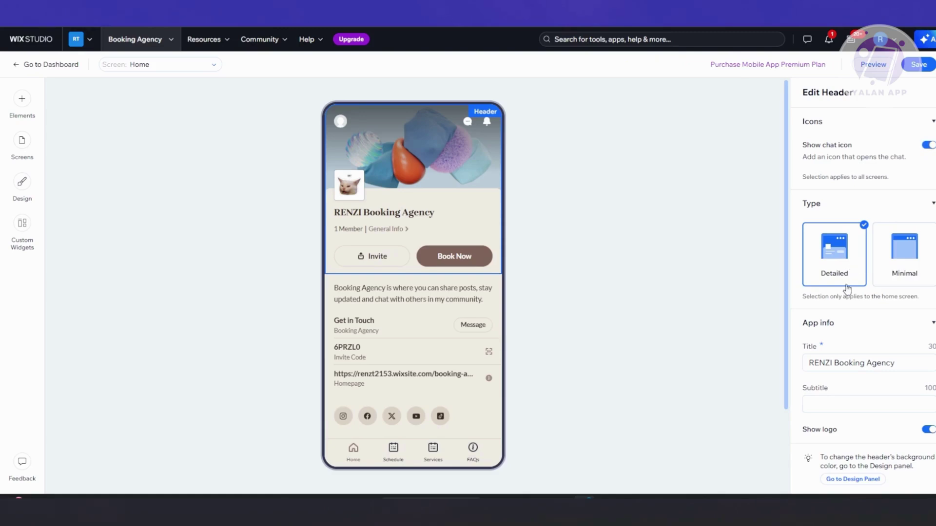
click(900, 278)
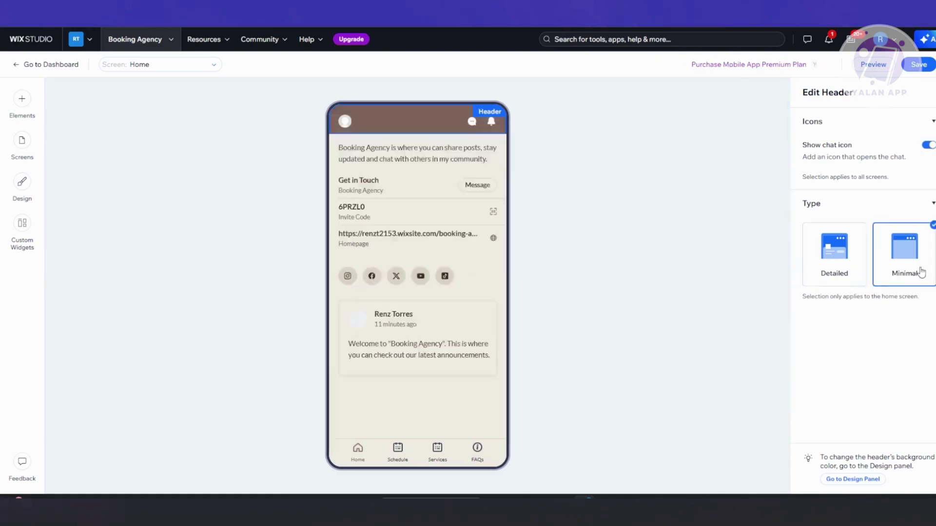
click(854, 264)
Step: Scroll to the header's Cover photo setting and add a new cover image
scroll(854, 265, down, 2)
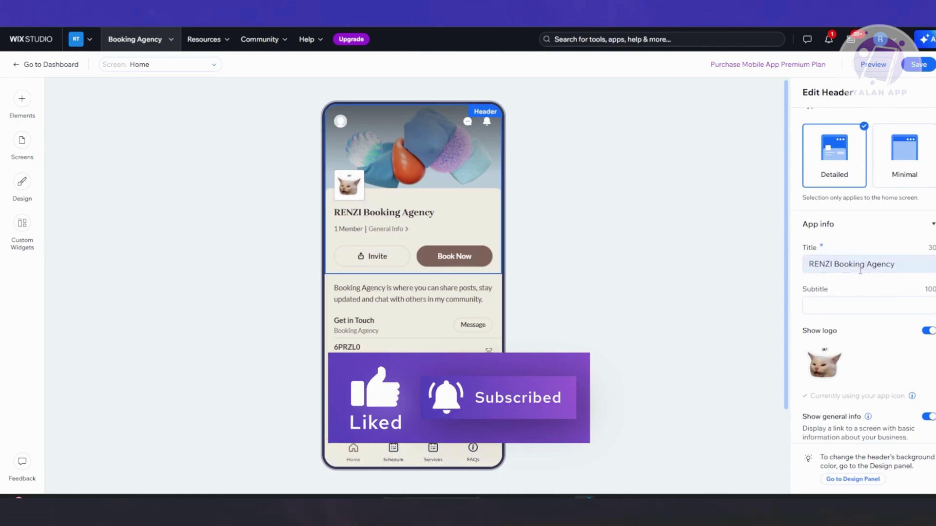
scroll(863, 312, down, 3)
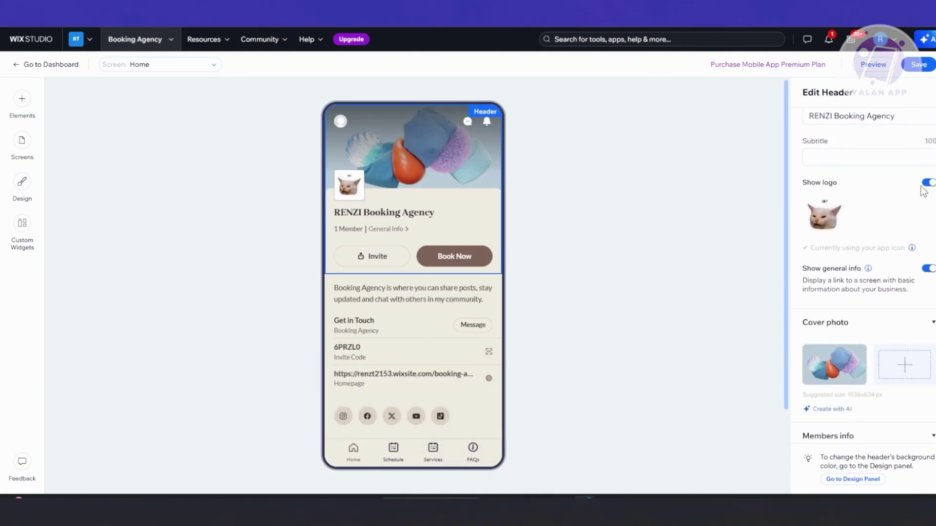
scroll(875, 231, down, 2)
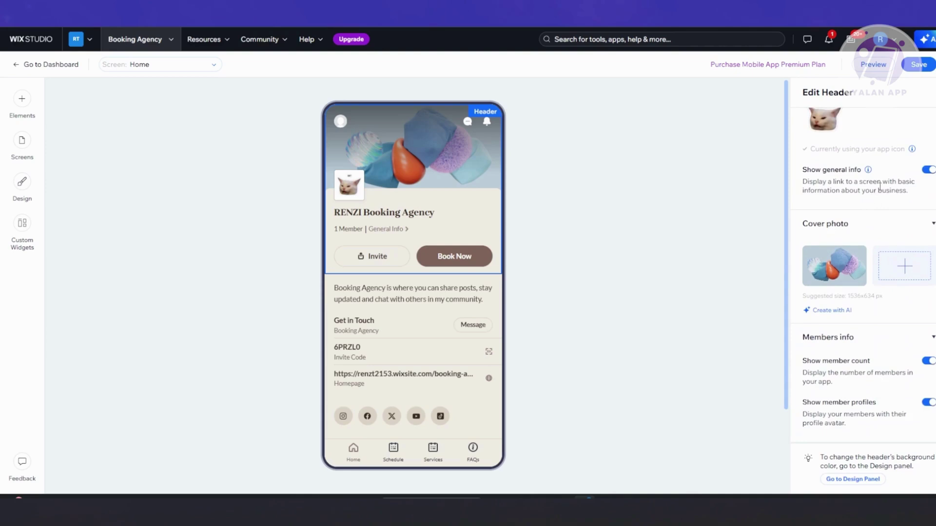
scroll(886, 188, down, 1)
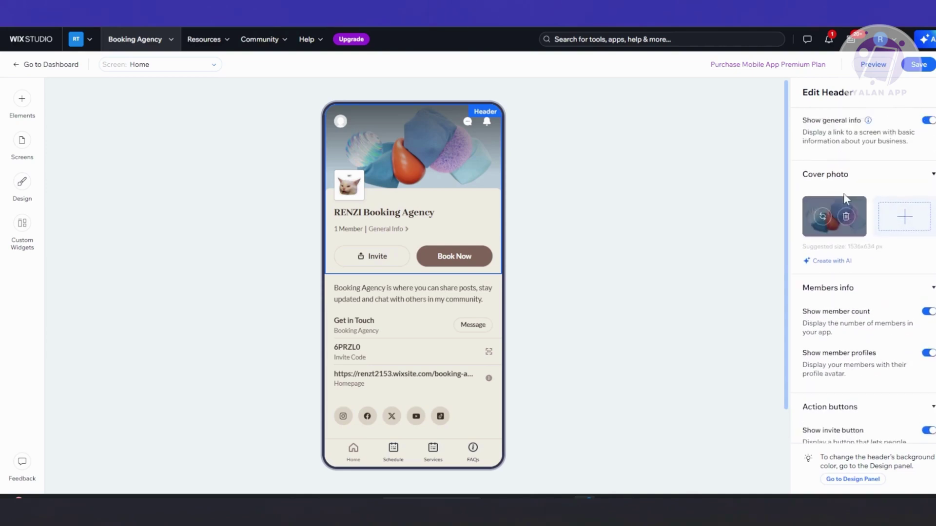
click(904, 219)
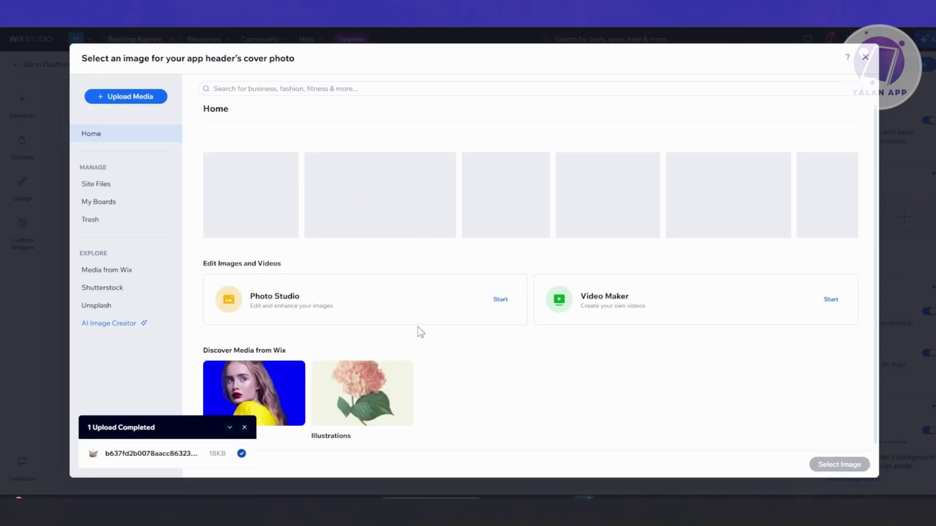
Step: Pick the Silk Texture illustration from Media from Wix Illustrations
scroll(378, 363, down, 3)
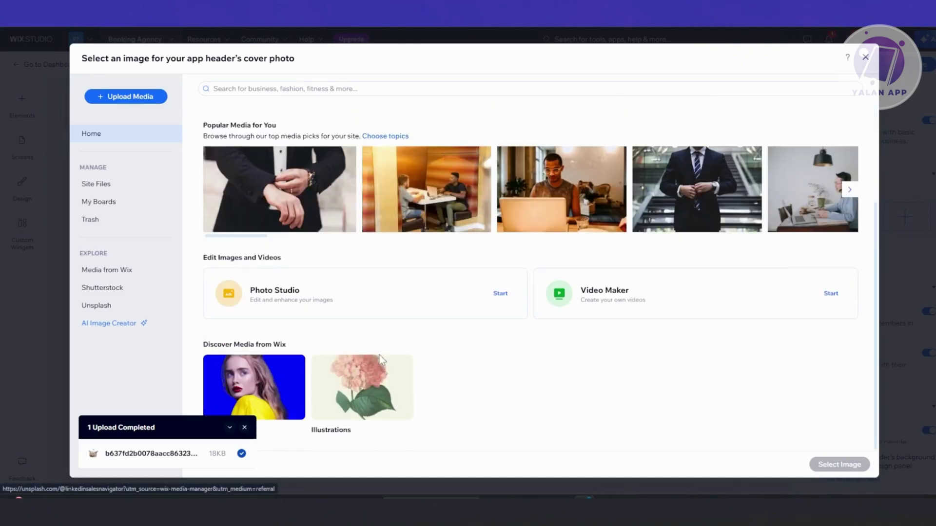
click(369, 378)
scroll(439, 308, down, 3)
scroll(444, 298, down, 6)
scroll(561, 244, up, 2)
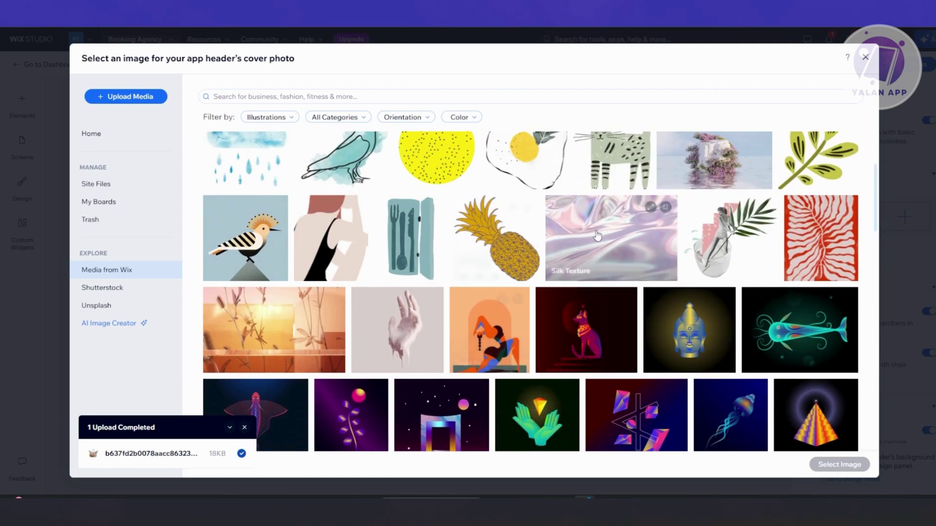
click(602, 237)
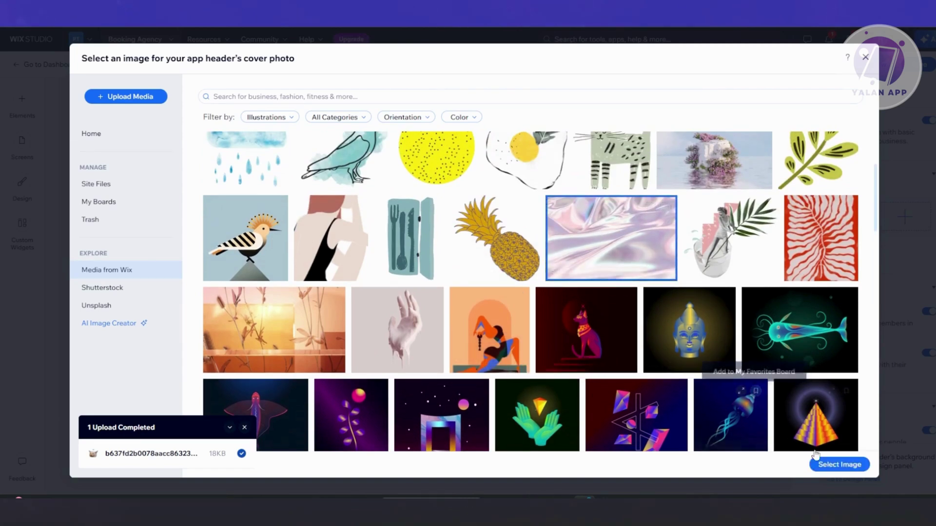
click(839, 465)
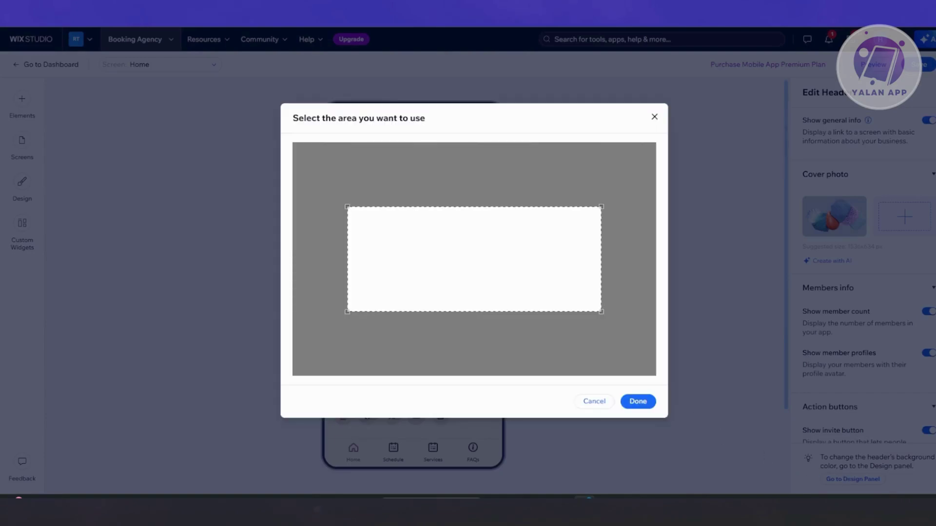
Step: Crop the Silk Texture image to a full-width strip and confirm it
drag(347, 207, 282, 133)
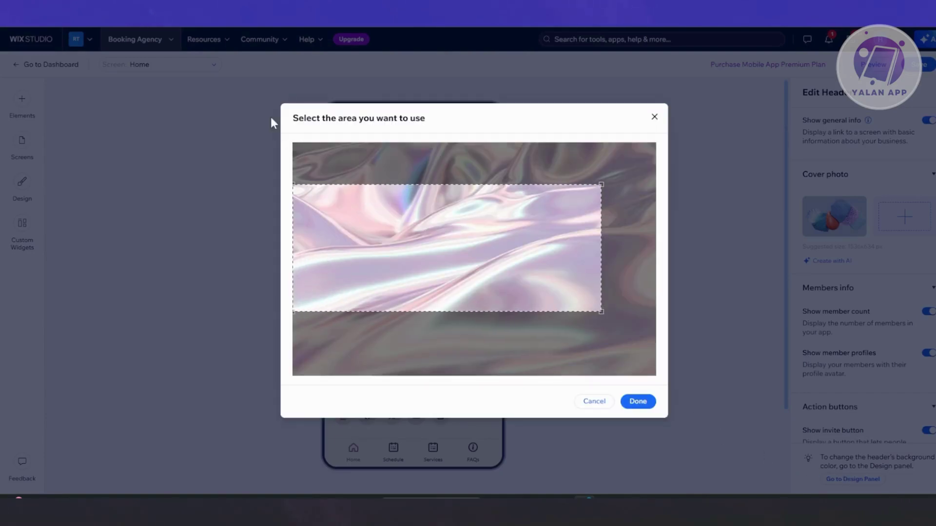
drag(603, 312, 653, 337)
drag(630, 303, 595, 245)
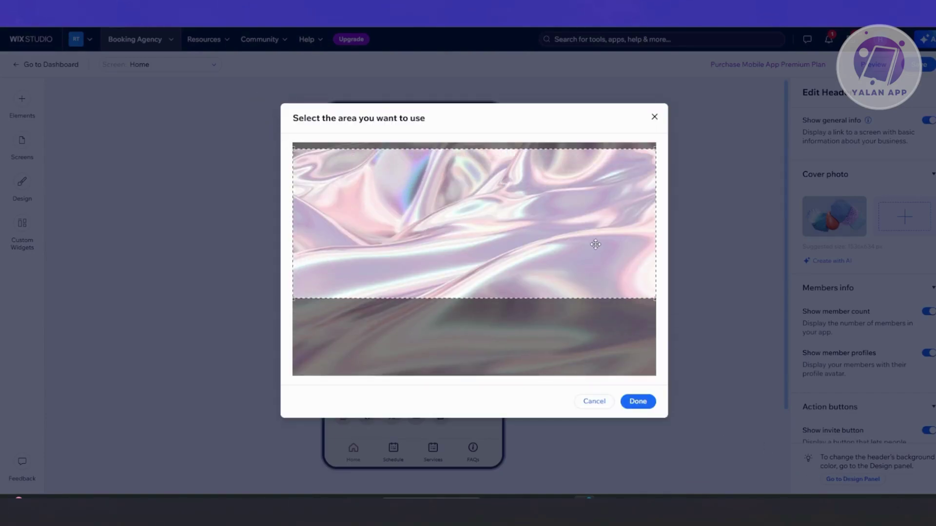
click(639, 404)
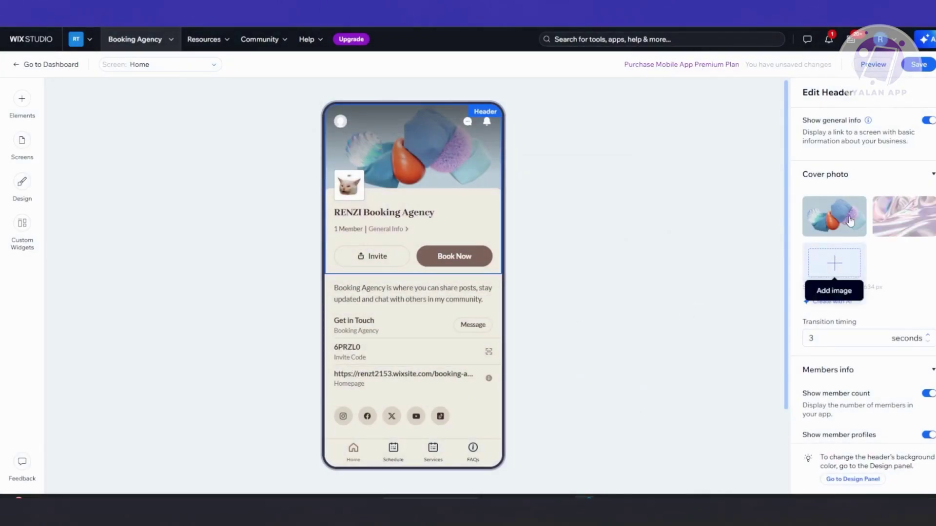
Step: Move the Silk Texture image to the first cover photo position
mouse_move(927, 236)
drag(927, 236, 848, 233)
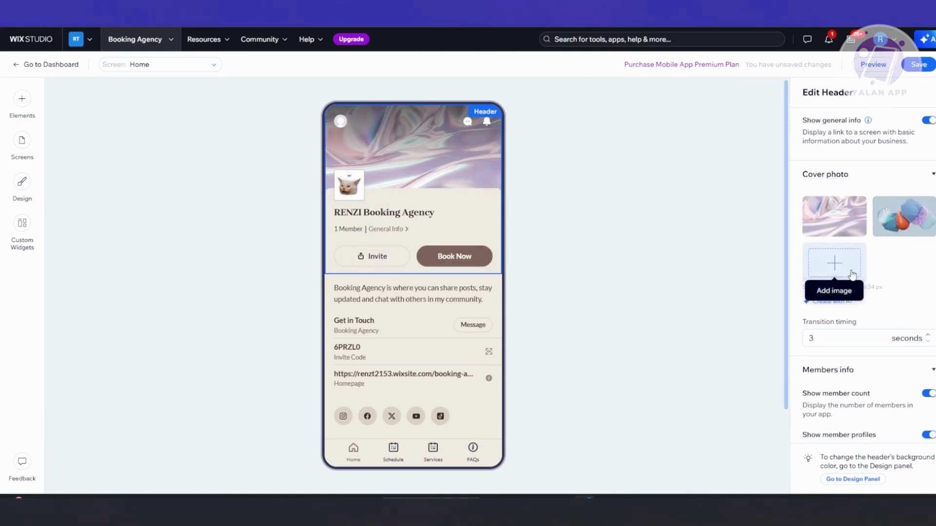
scroll(890, 239, down, 1)
Step: Open the Contact us section's settings from the phone preview
mouse_move(892, 166)
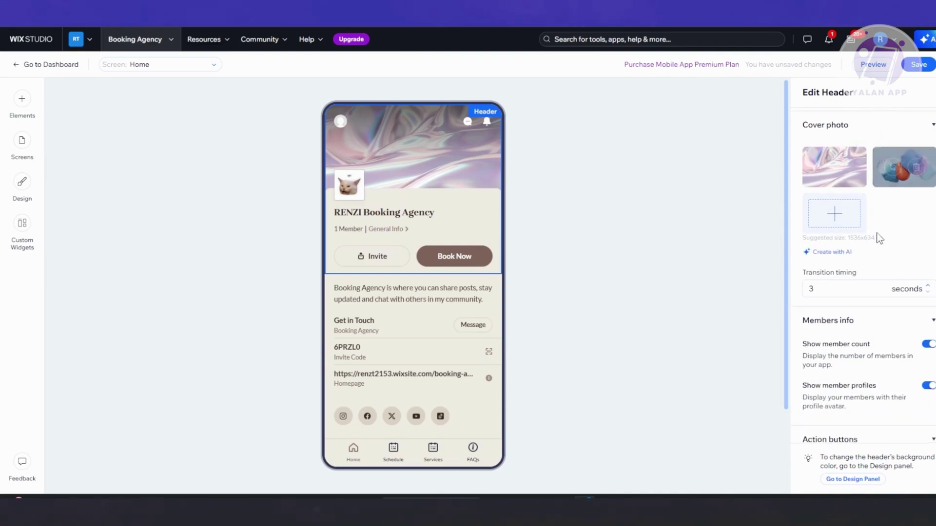
scroll(888, 226, down, 3)
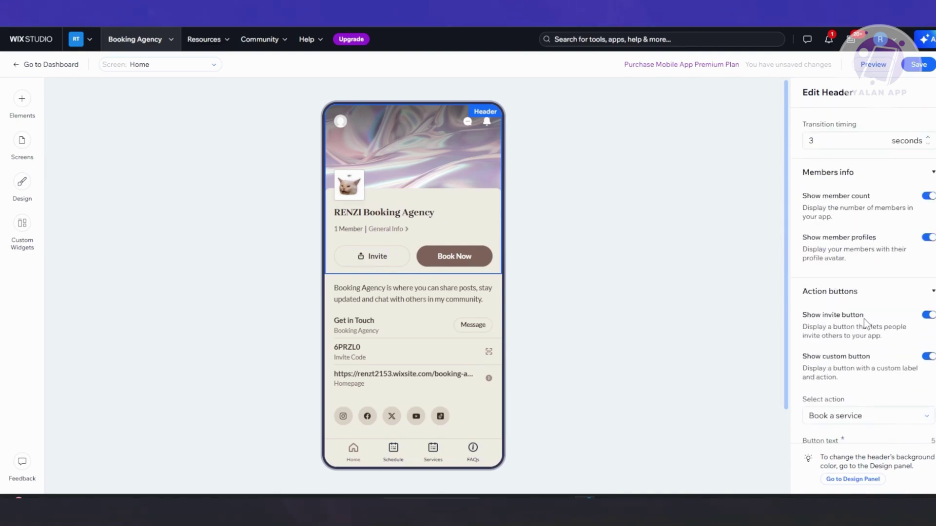
scroll(873, 290, down, 1)
scroll(872, 290, down, 1)
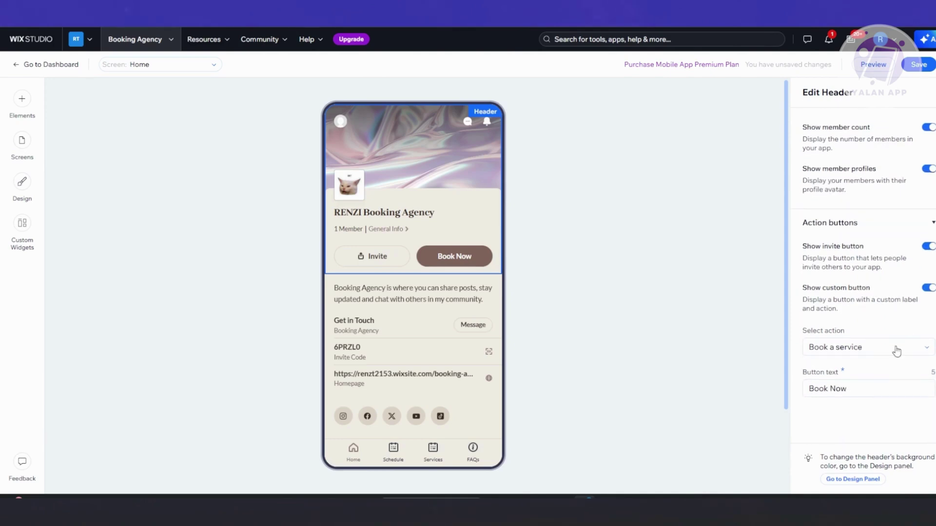
click(425, 308)
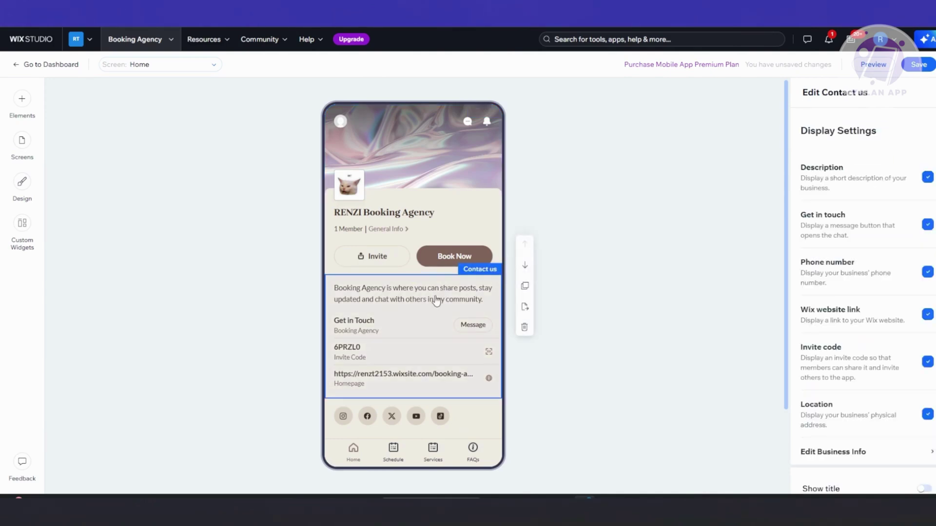
Step: Check the Contact us settings (16px margins, title hidden), then open the Screens list
scroll(436, 300, down, 2)
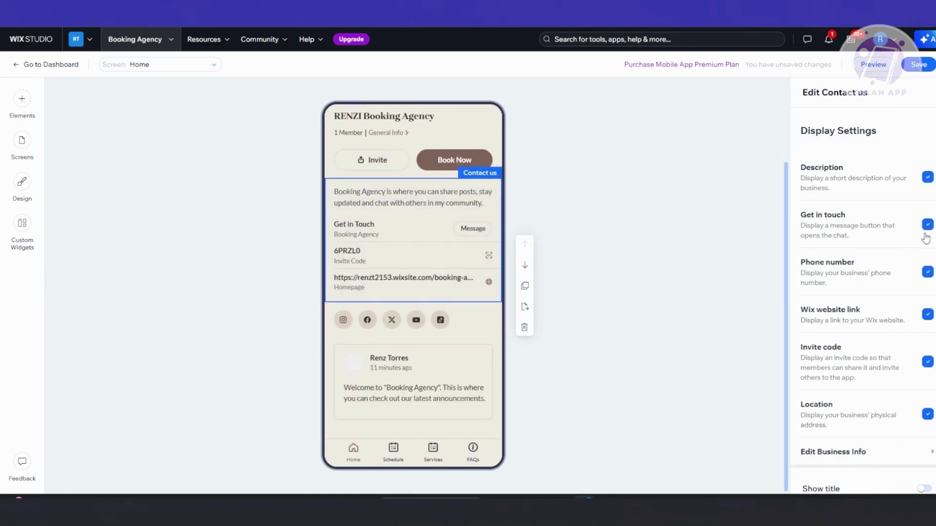
scroll(899, 244, down, 3)
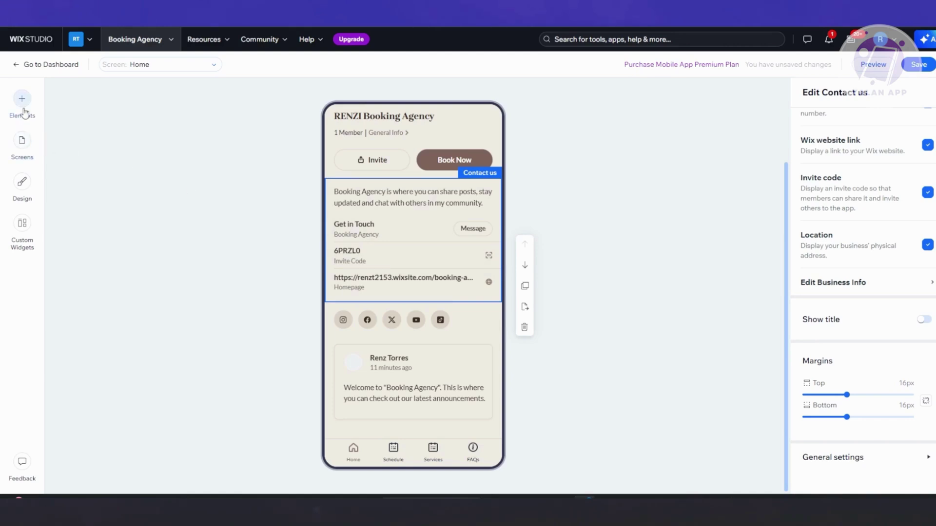
click(21, 141)
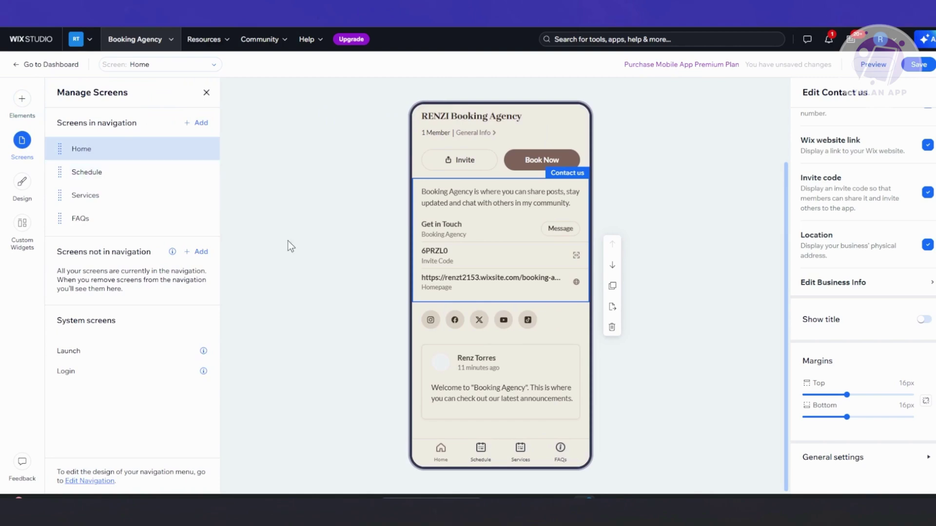
Step: Preview the FAQs, Services and Schedule screens, then add a new screen to the navigation
scroll(463, 287, up, 3)
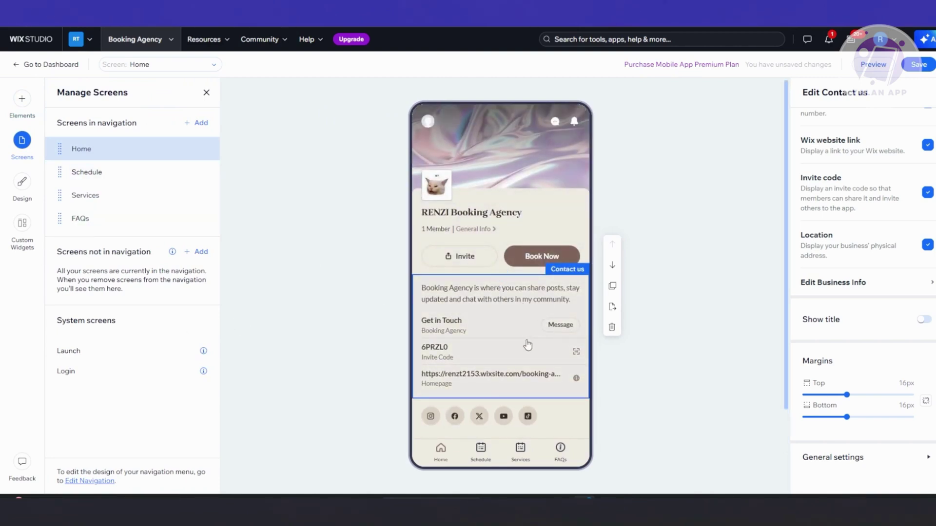
scroll(529, 323, down, 2)
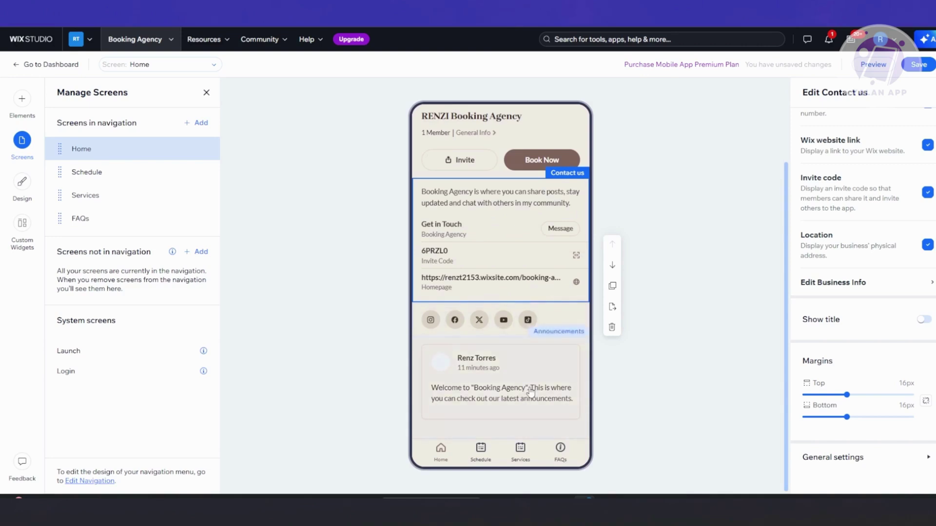
scroll(532, 337, up, 2)
click(127, 218)
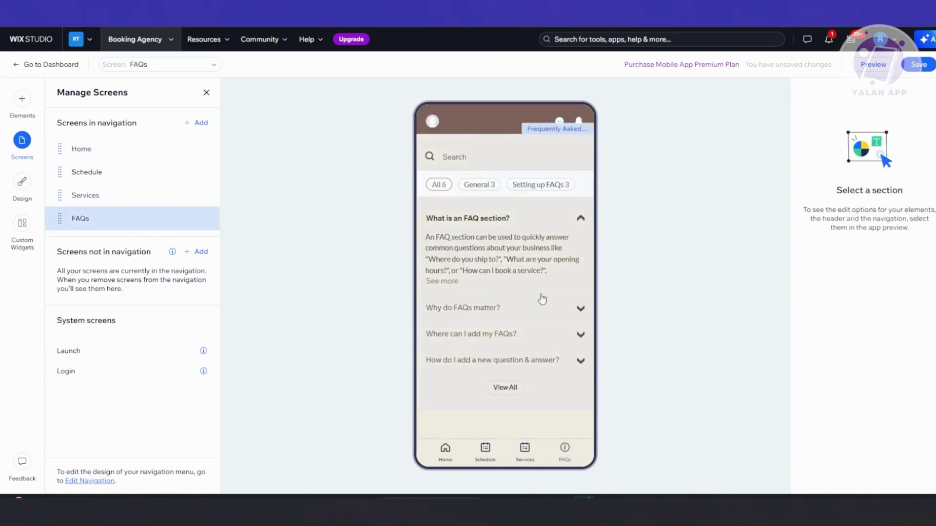
mouse_move(117, 220)
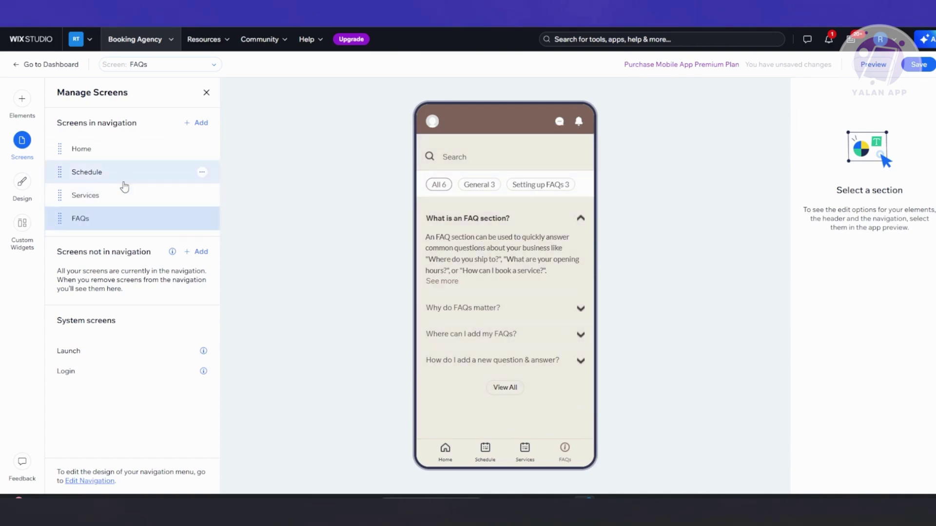
click(121, 202)
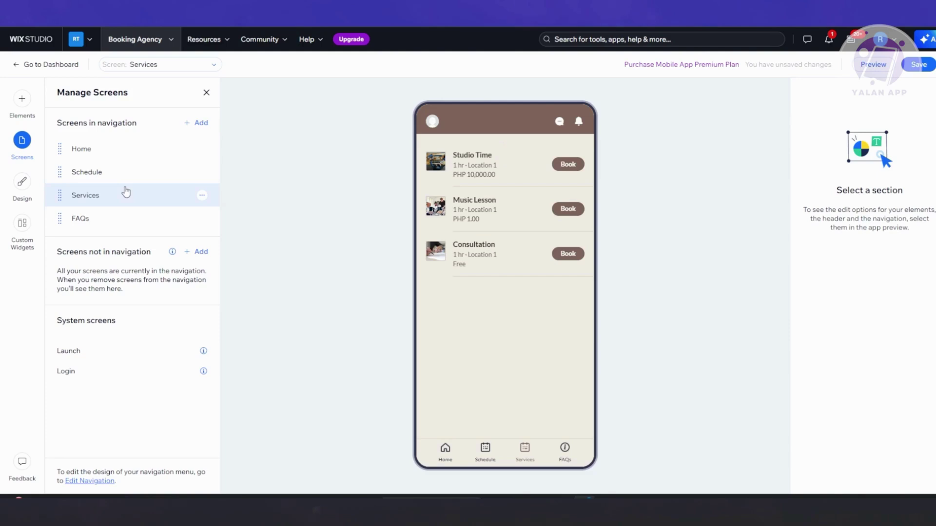
click(138, 168)
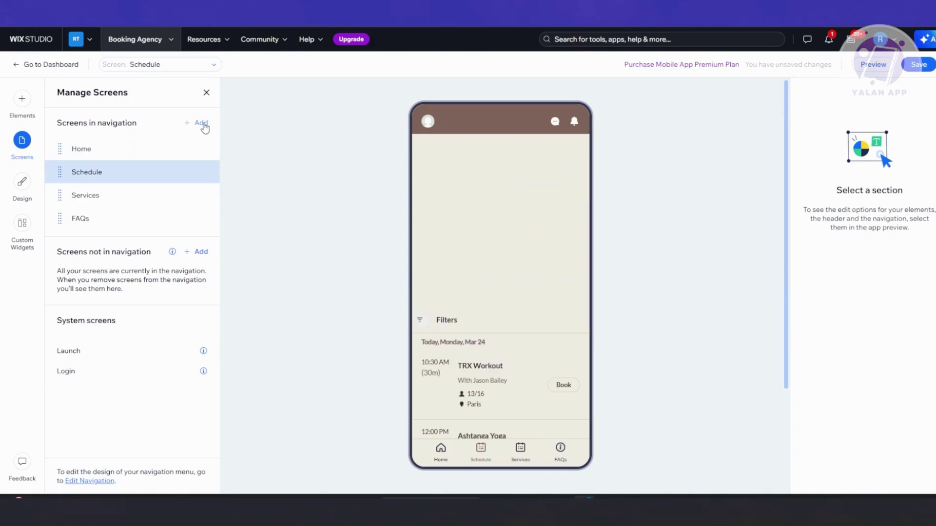
click(203, 124)
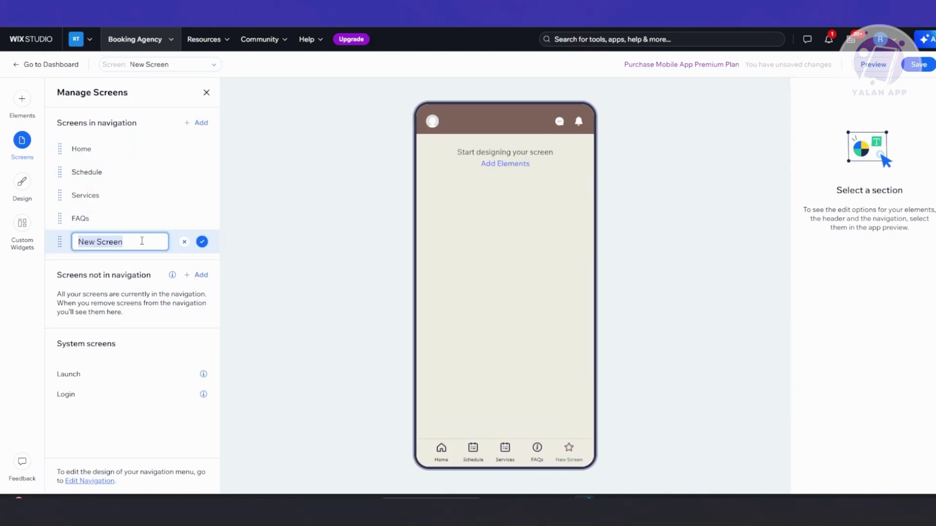
Step: Name the new navigation screen SAMPLE
text(s)
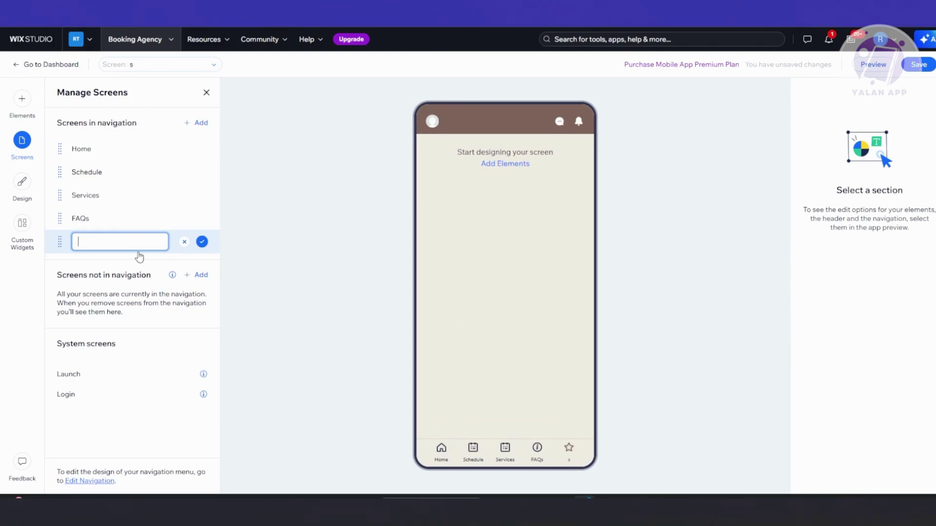
text(AMPLE)
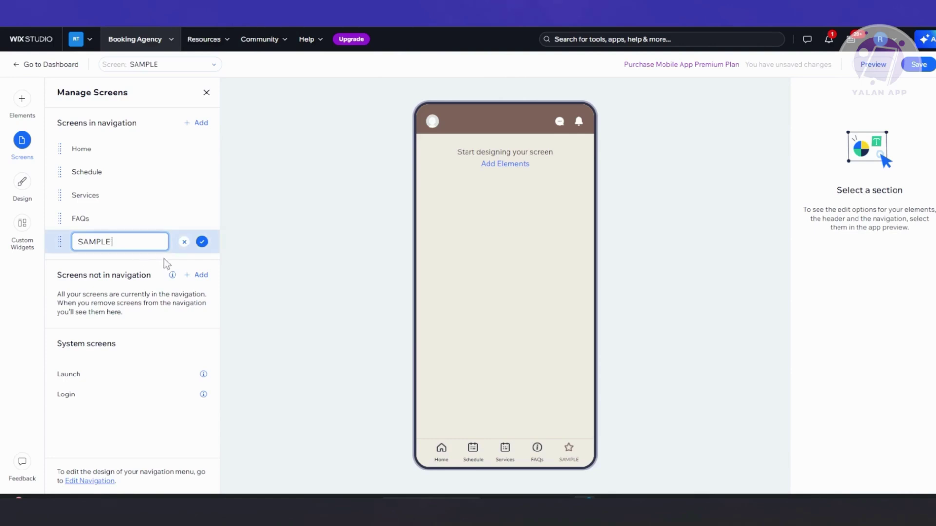
click(202, 242)
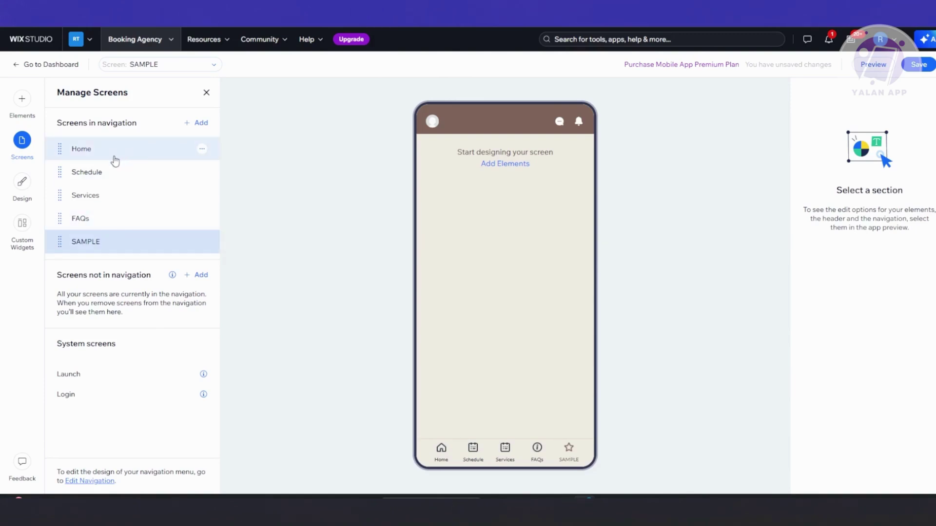
drag(106, 249, 103, 303)
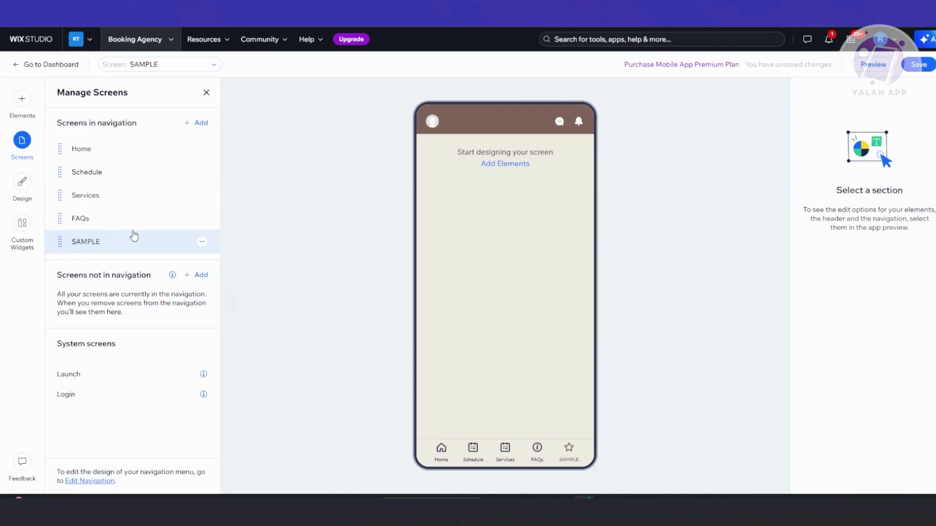
Step: Delete the extra screen added outside navigation, then open SAMPLE and the element library
click(201, 276)
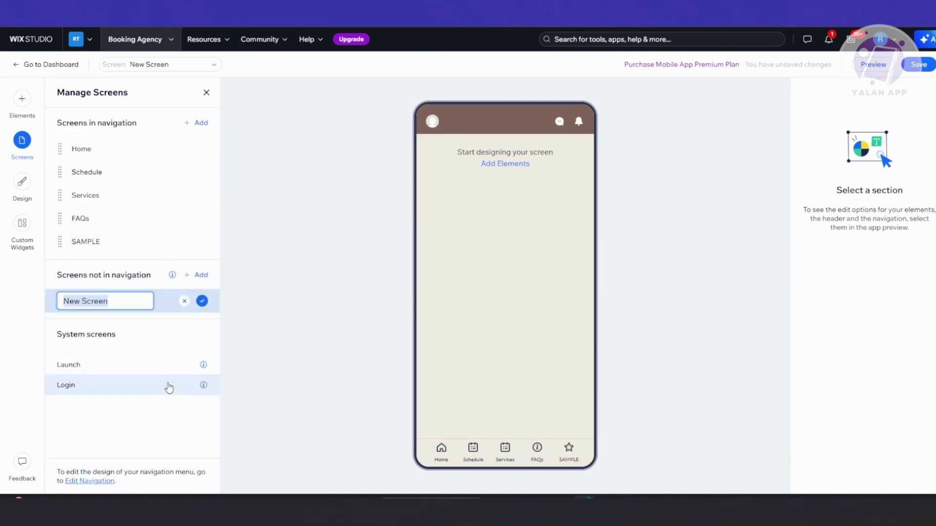
click(184, 302)
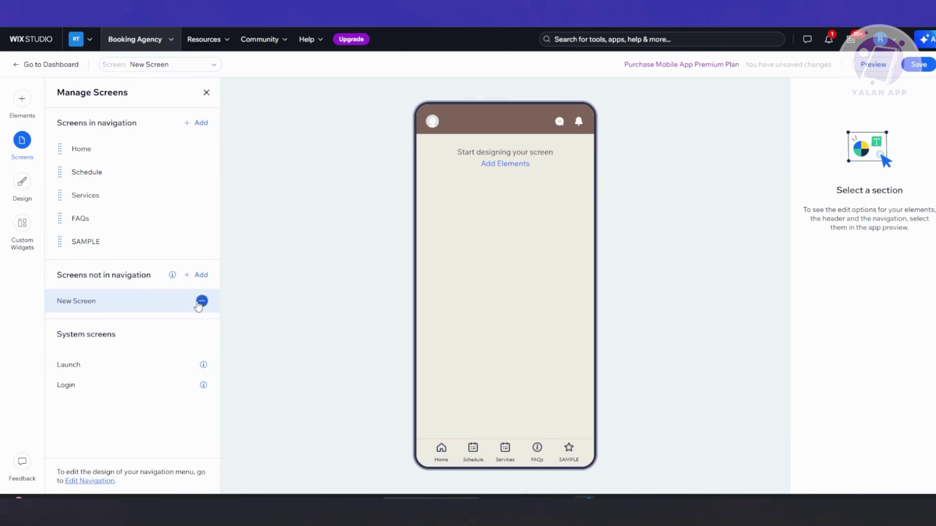
click(201, 301)
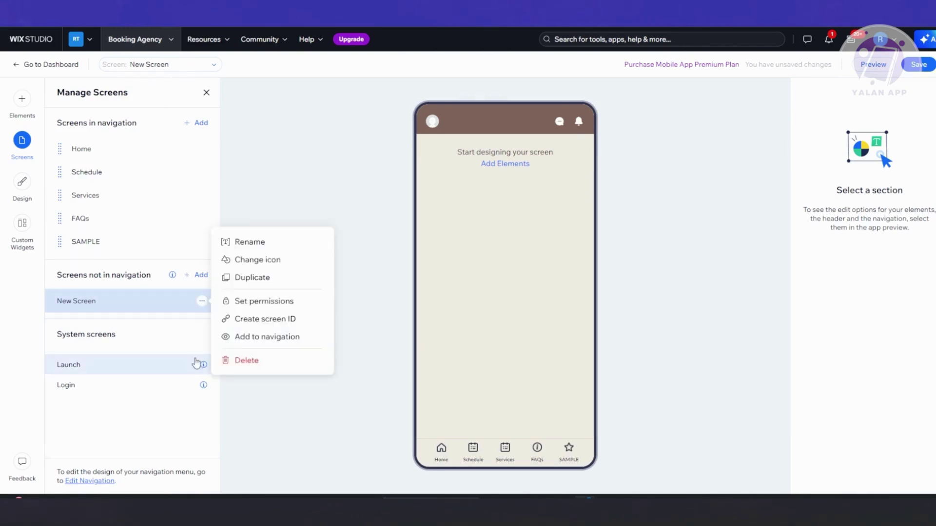
click(239, 360)
click(568, 289)
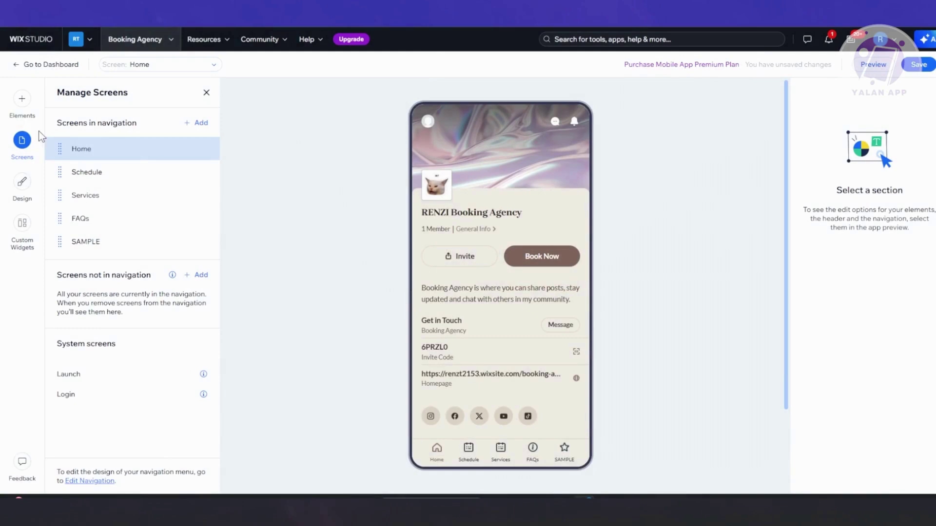
click(95, 244)
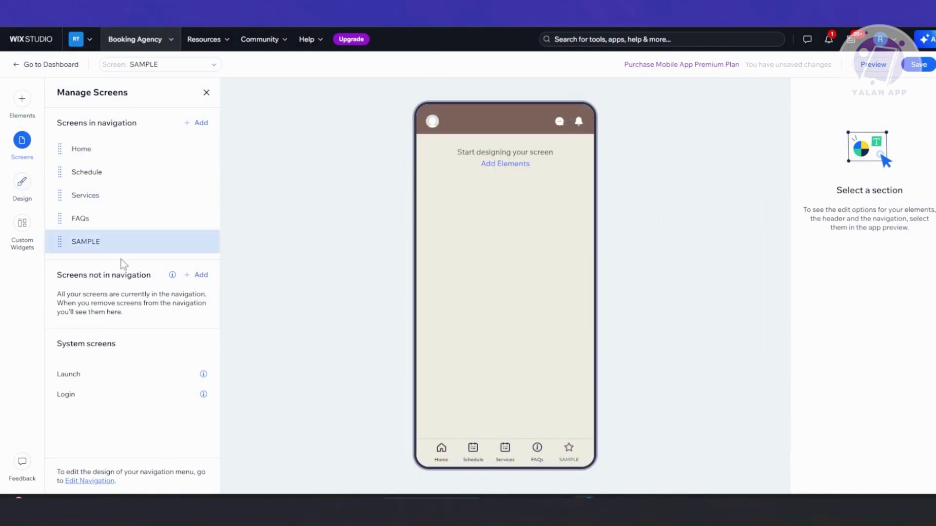
click(23, 99)
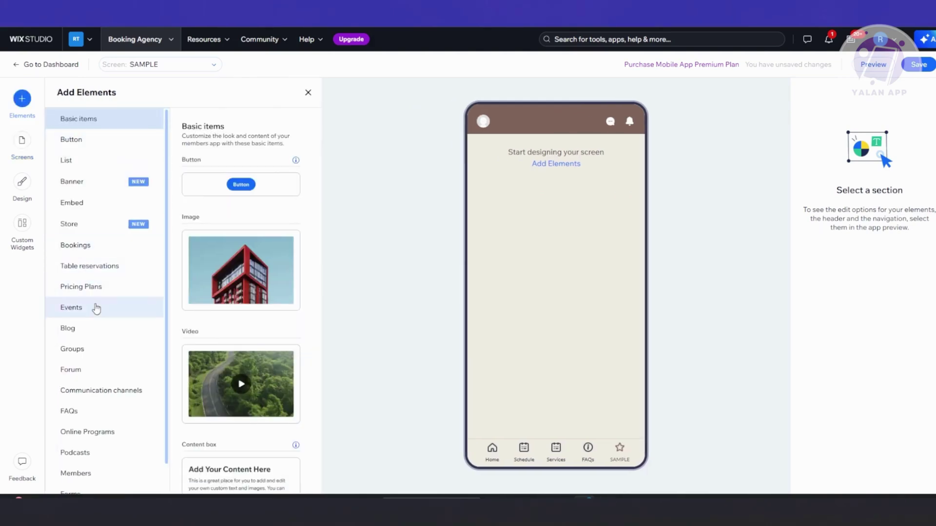
Step: Drag a Pricing Plans carousel from Add Elements onto the top of the SAMPLE screen
scroll(77, 407, down, 1)
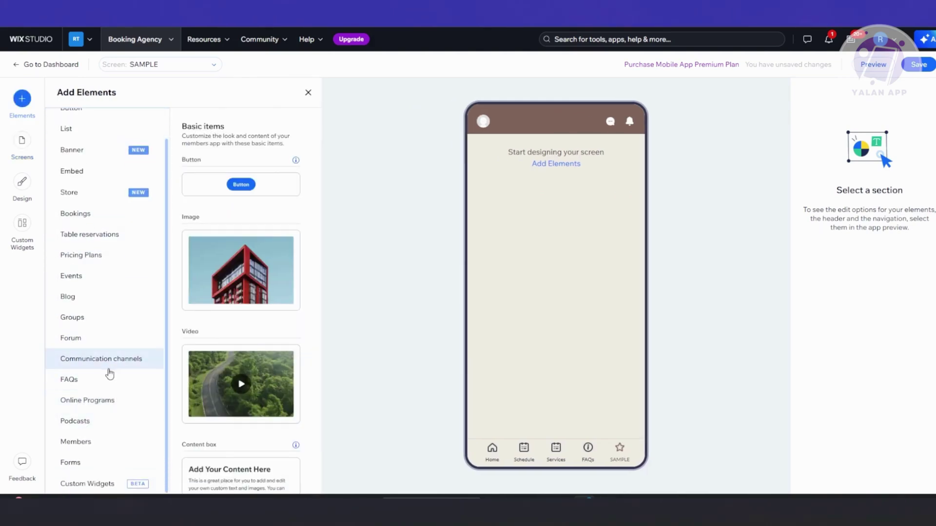
click(117, 265)
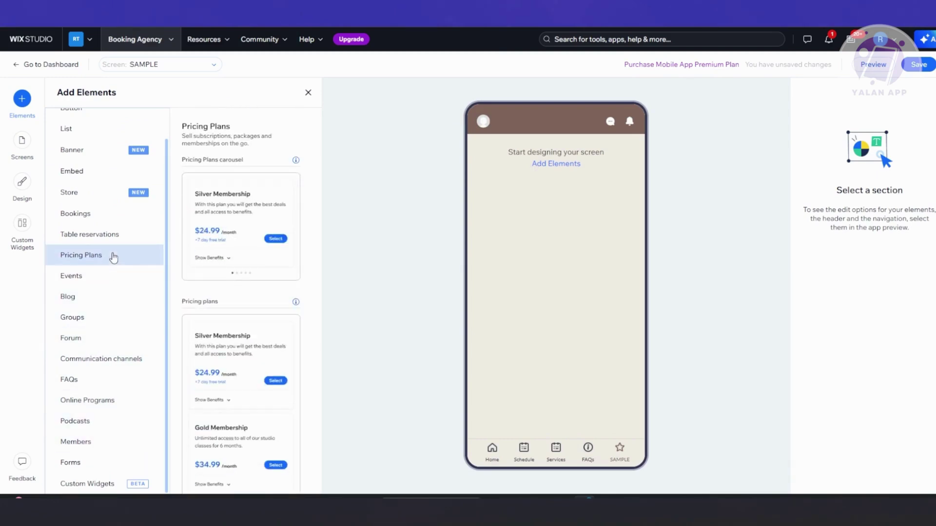
drag(240, 243, 522, 239)
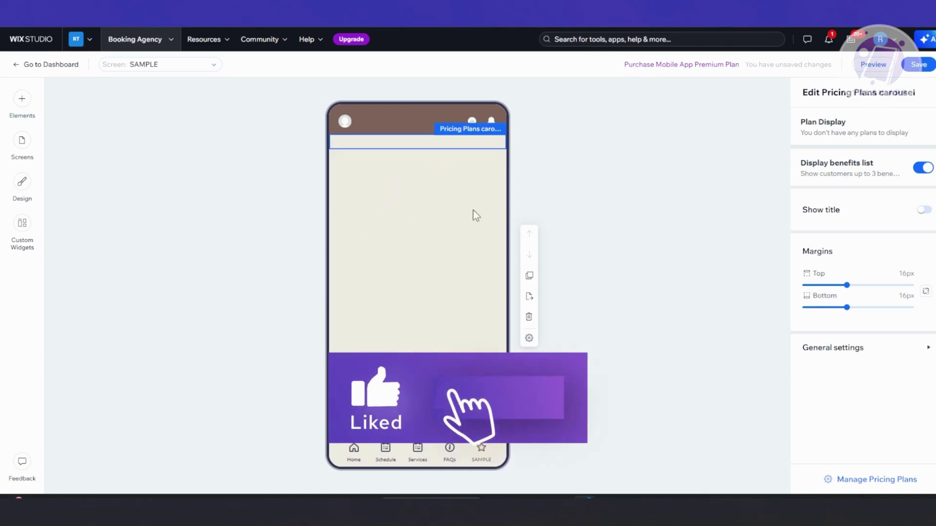
Step: Turn on Show title for the Pricing Plans carousel, then open Manage Pricing Plans
click(460, 139)
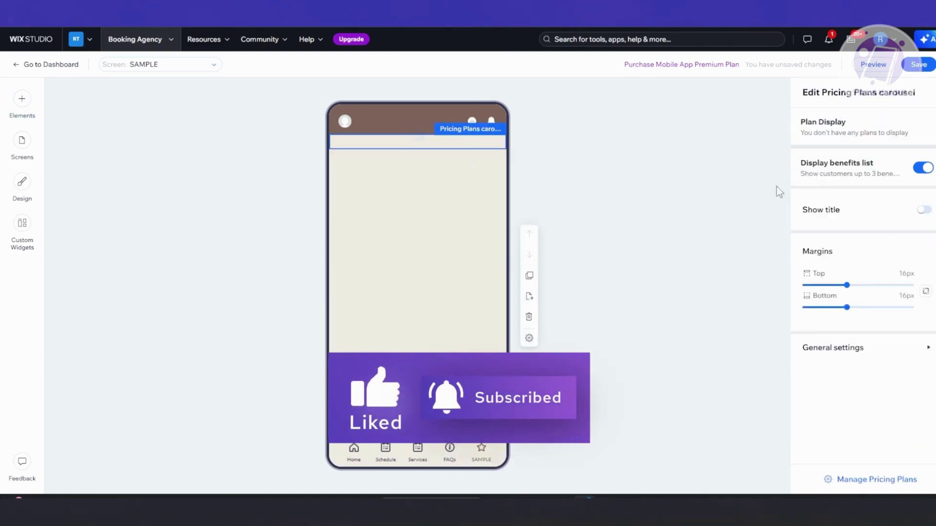
click(924, 210)
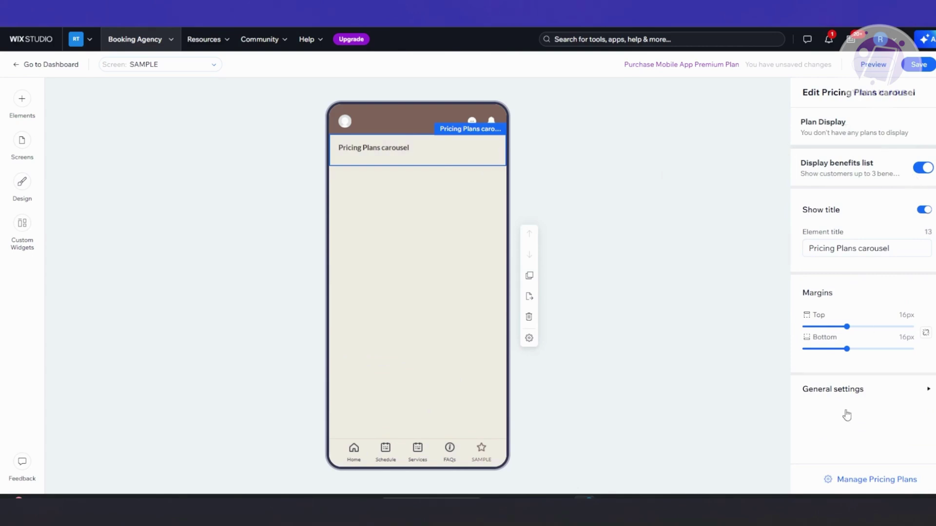
click(908, 397)
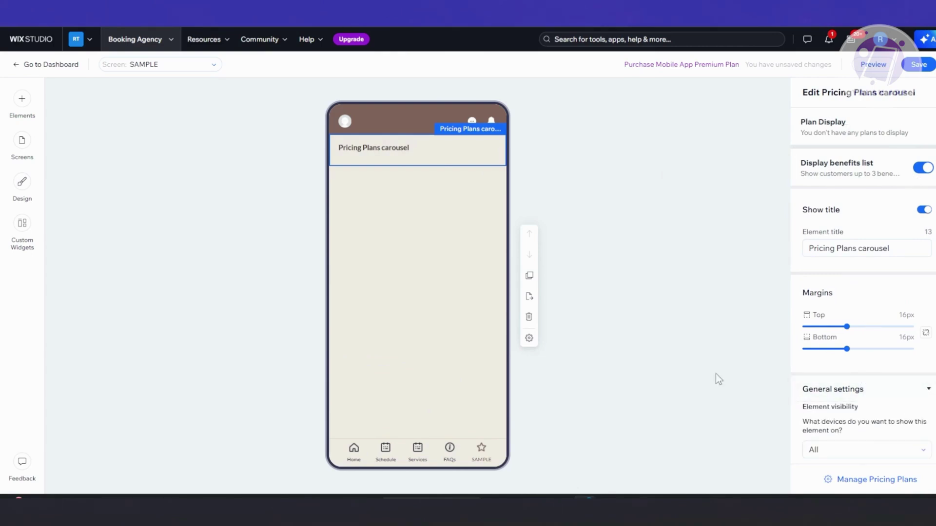
click(415, 158)
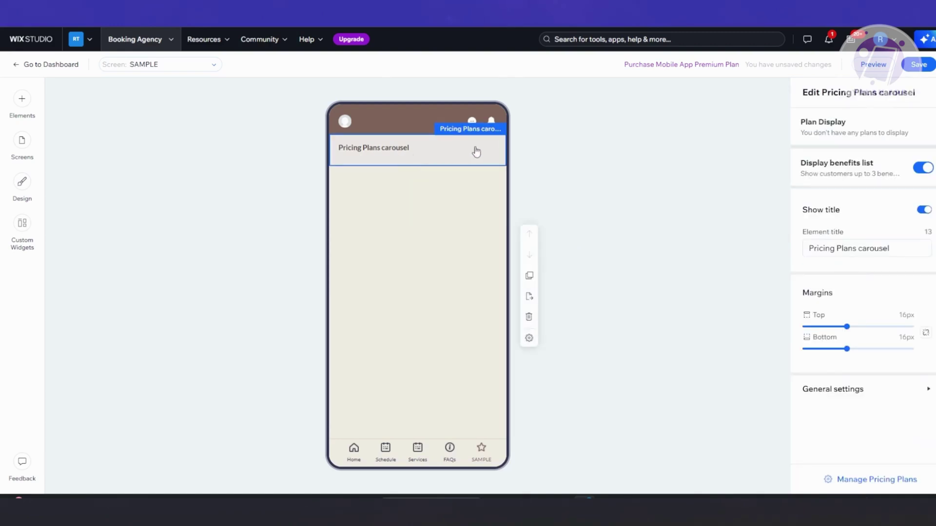
right_click(433, 163)
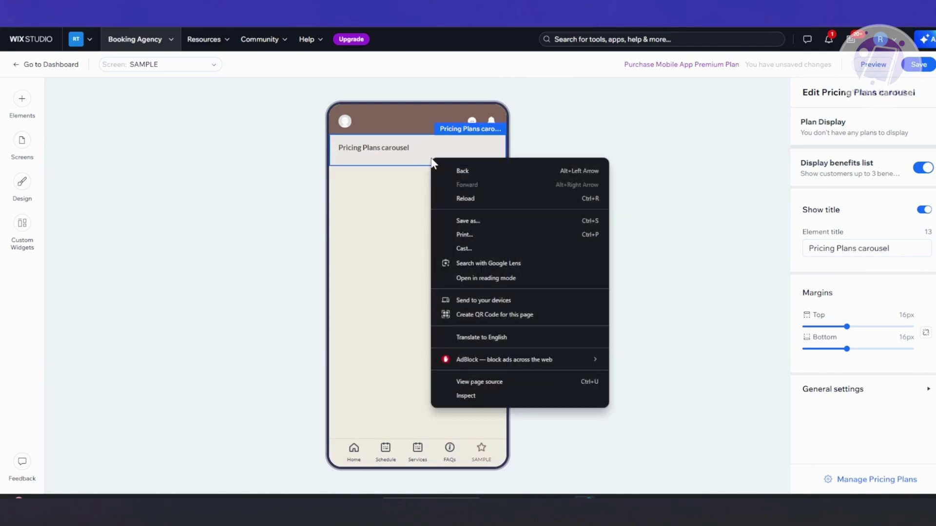
click(401, 154)
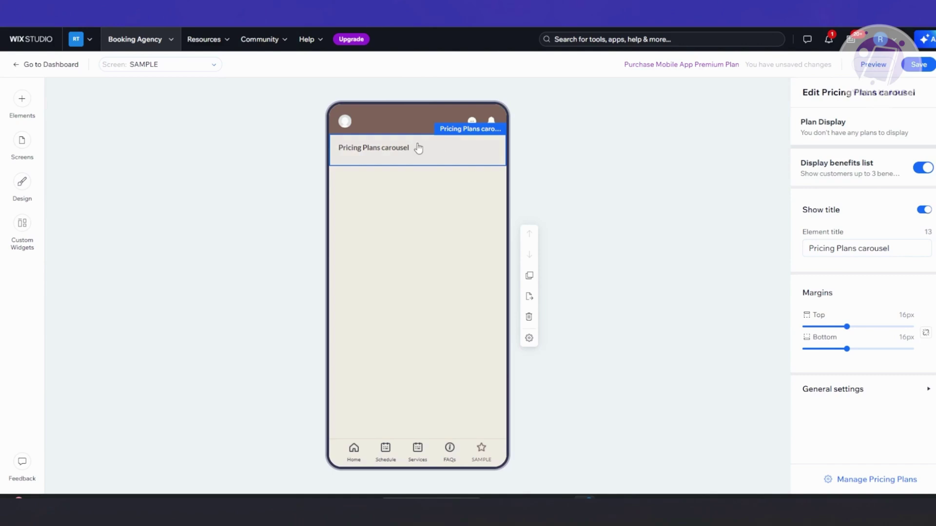
click(866, 480)
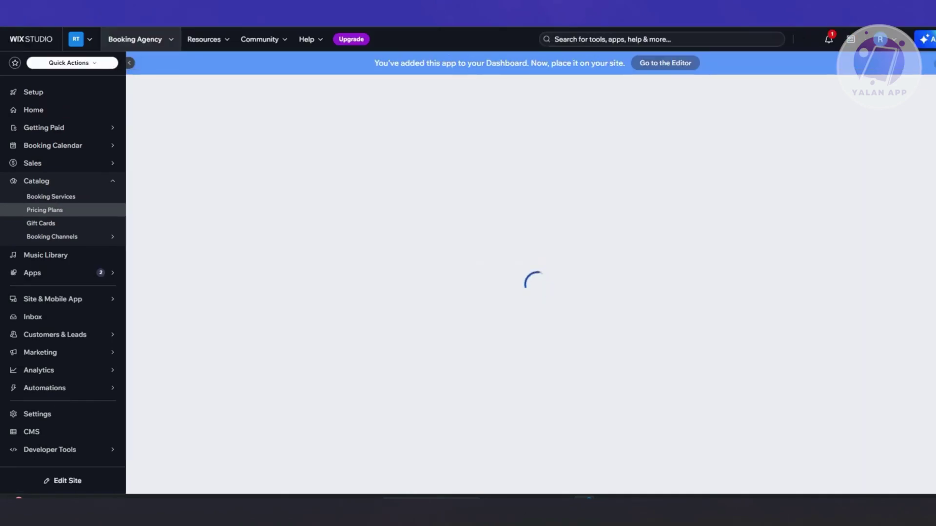
Step: Return to the app editor tab and choose Not Now on the save-and-refresh prompt
key(ctrl+shift+Tab)
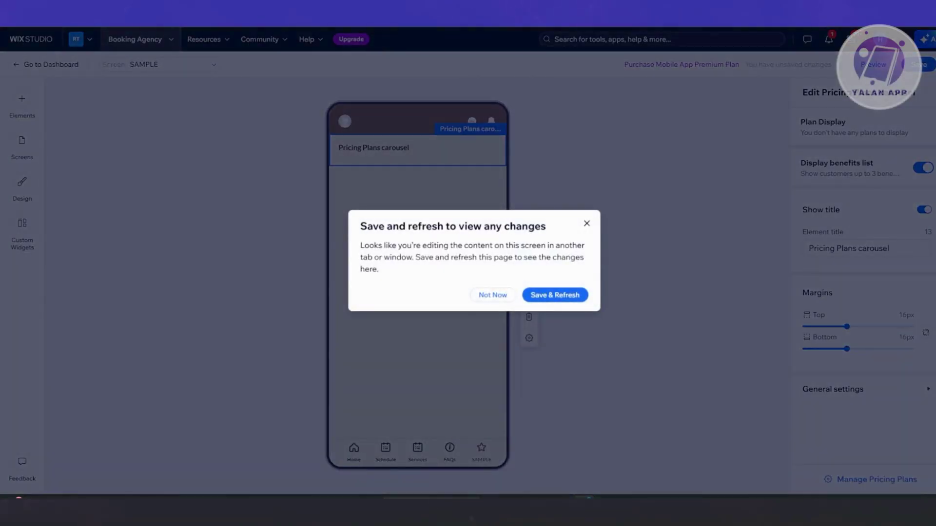
click(492, 294)
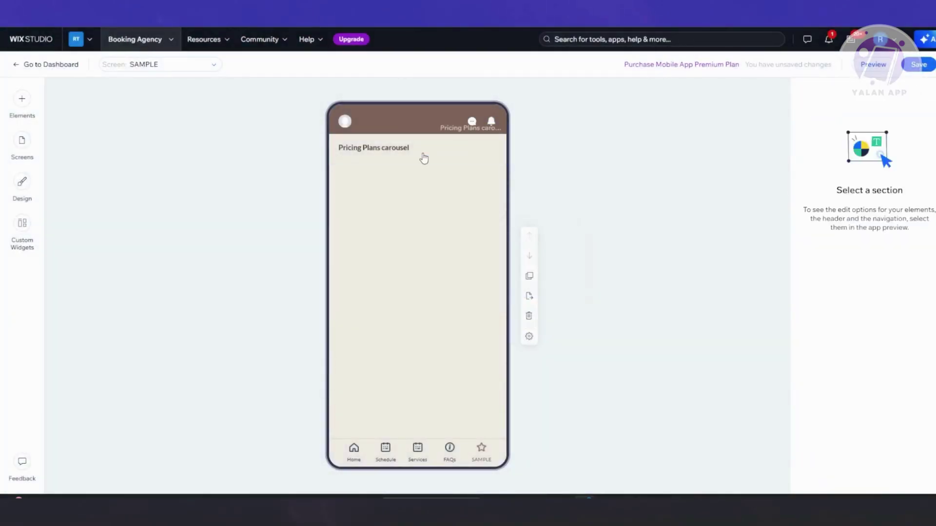
Step: Set the carousel's element visibility to Android, then back to All devices
click(886, 390)
scroll(824, 407, down, 1)
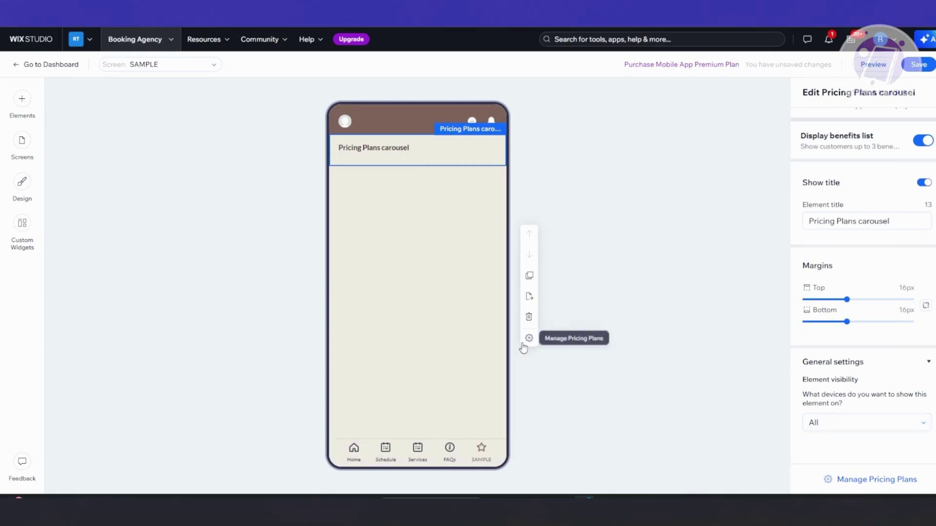
click(840, 420)
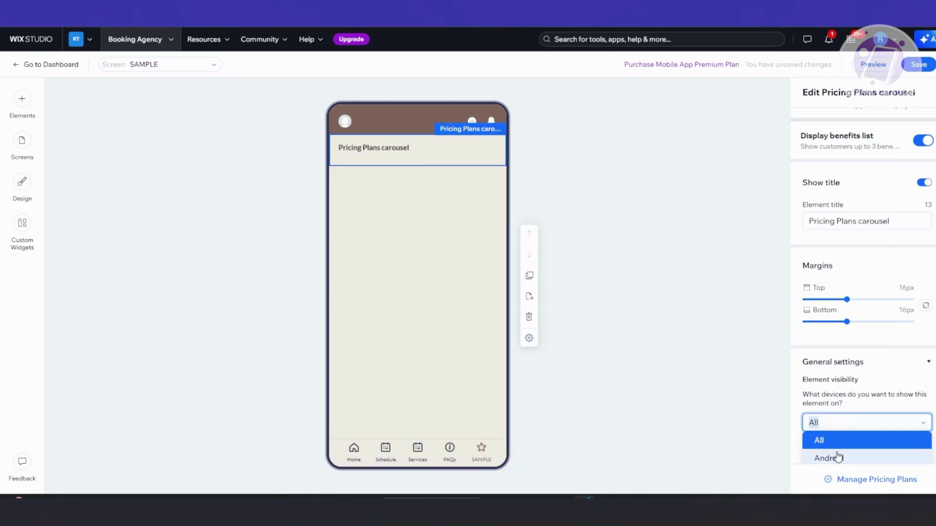
scroll(838, 451, down, 1)
click(872, 441)
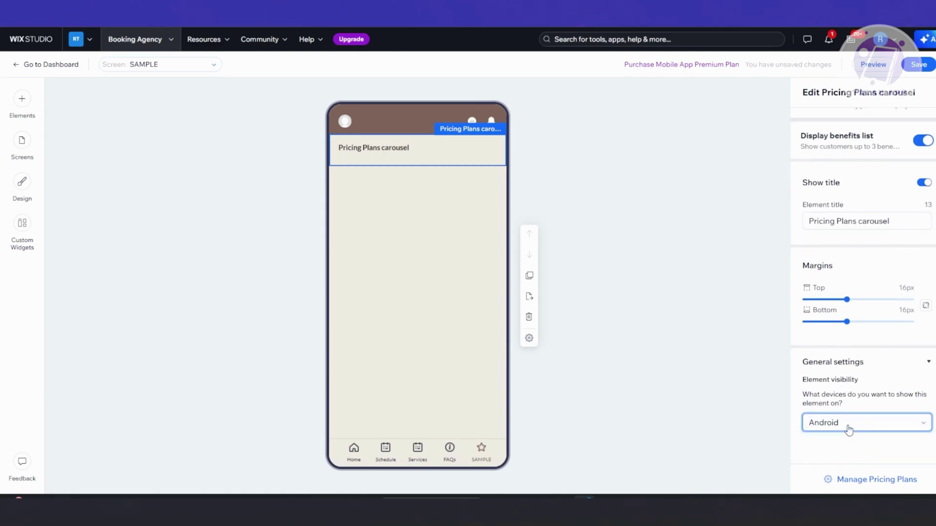
click(848, 429)
click(820, 418)
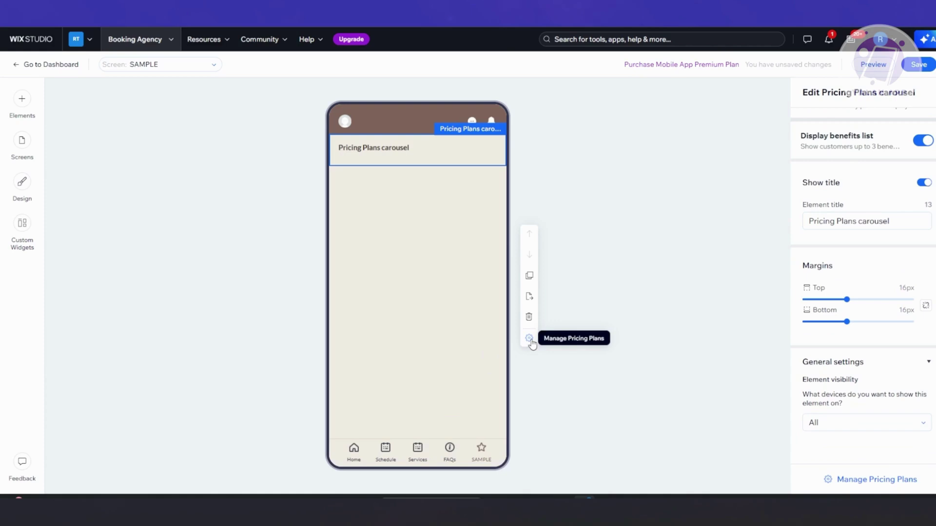
Step: Delete the Pricing Plans carousel from the SAMPLE screen and open the element library
click(578, 385)
click(468, 161)
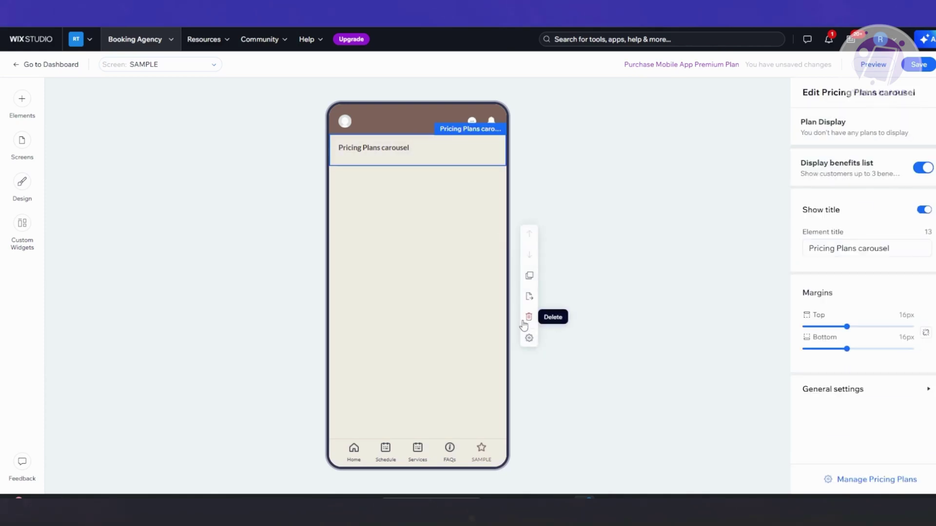
click(527, 319)
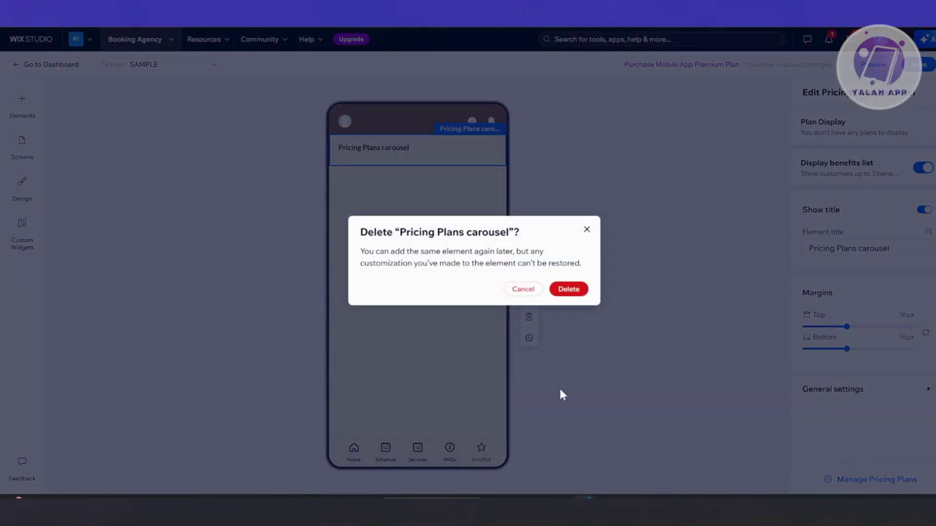
click(569, 289)
click(22, 99)
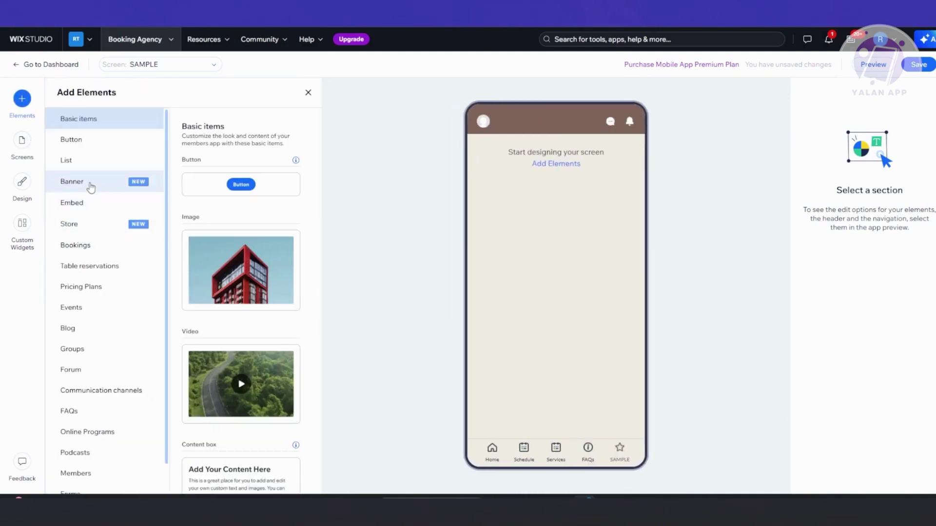
Step: Drag a 'Go to Screen' button from Basic items onto the top of the SAMPLE screen
click(92, 141)
drag(253, 190, 566, 168)
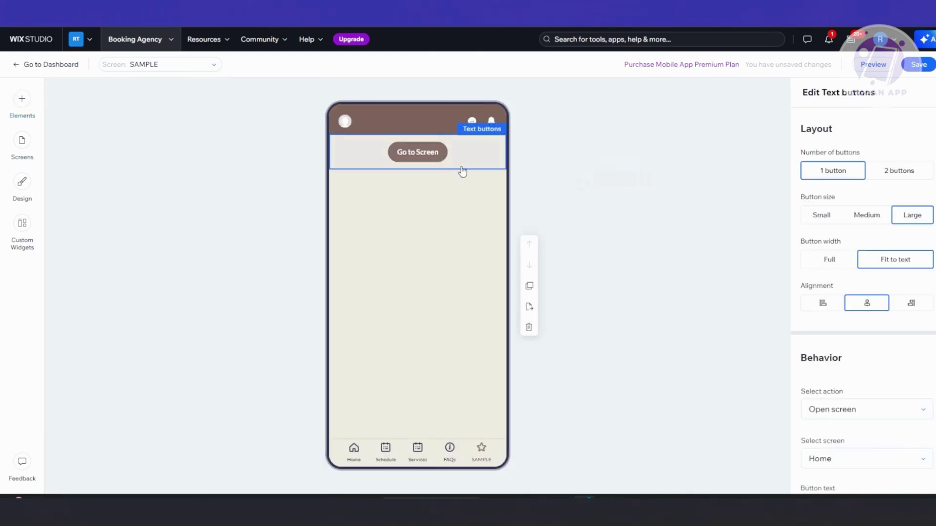
click(22, 181)
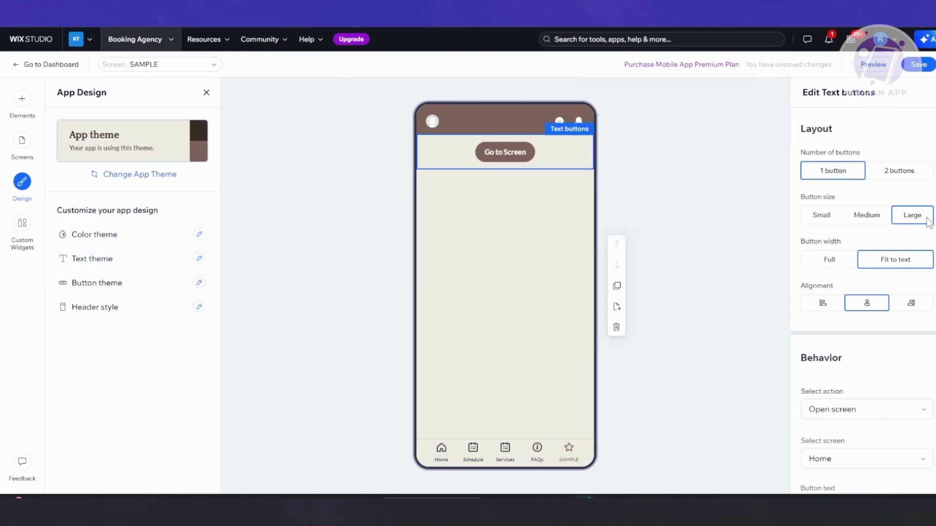
Step: Look at Custom Widgets and Design, then open Manage Screens showing SAMPLE after FAQs
click(22, 224)
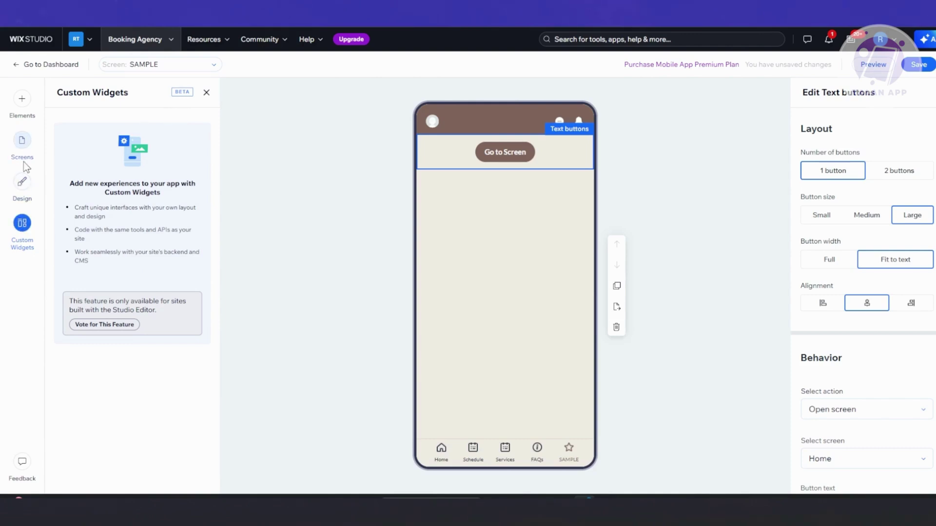
click(20, 185)
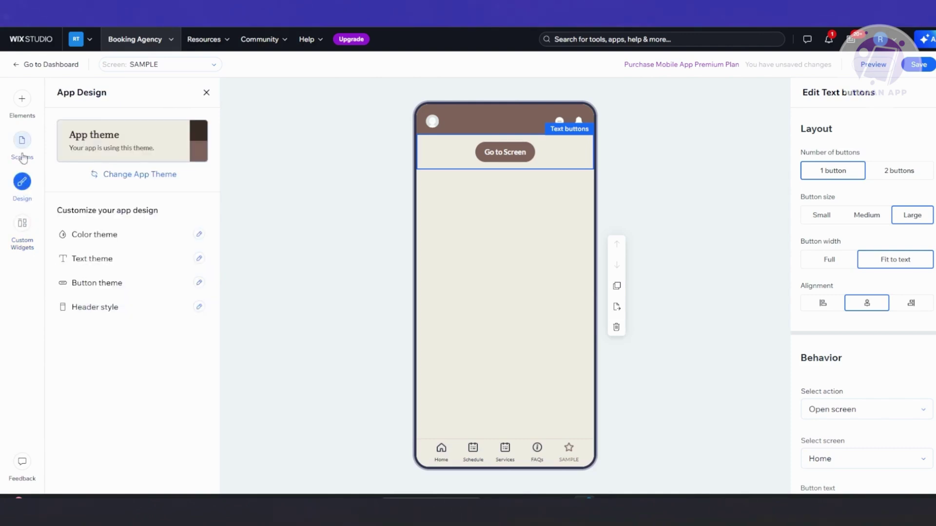
click(23, 149)
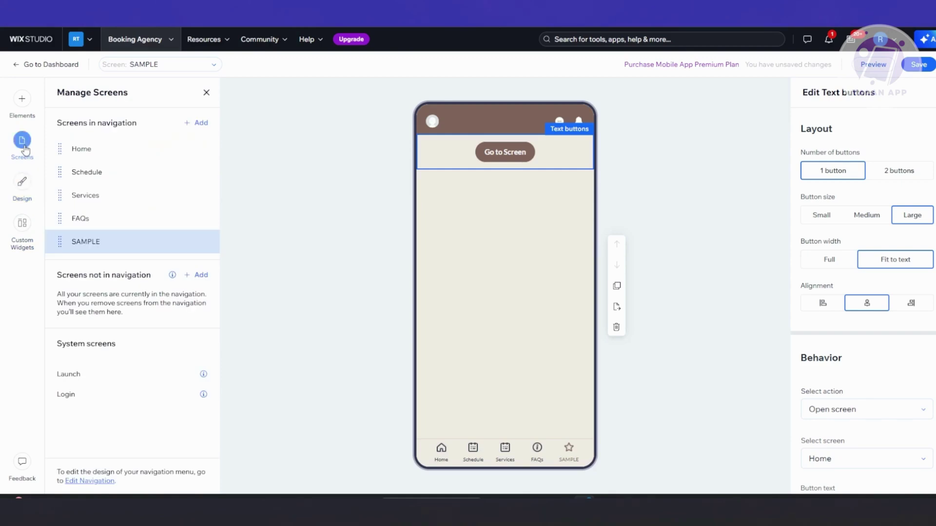